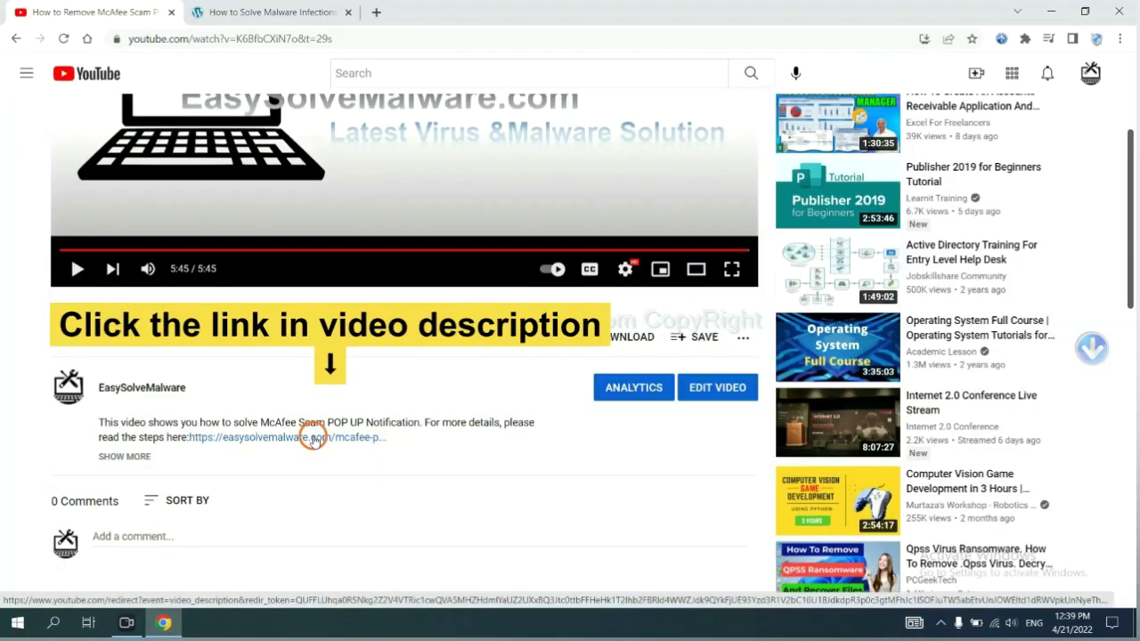
Switch to the easysolvemalware.com removal guide tab and scroll down toward Section A.
click(292, 9)
scroll(1131, 302, down, 3)
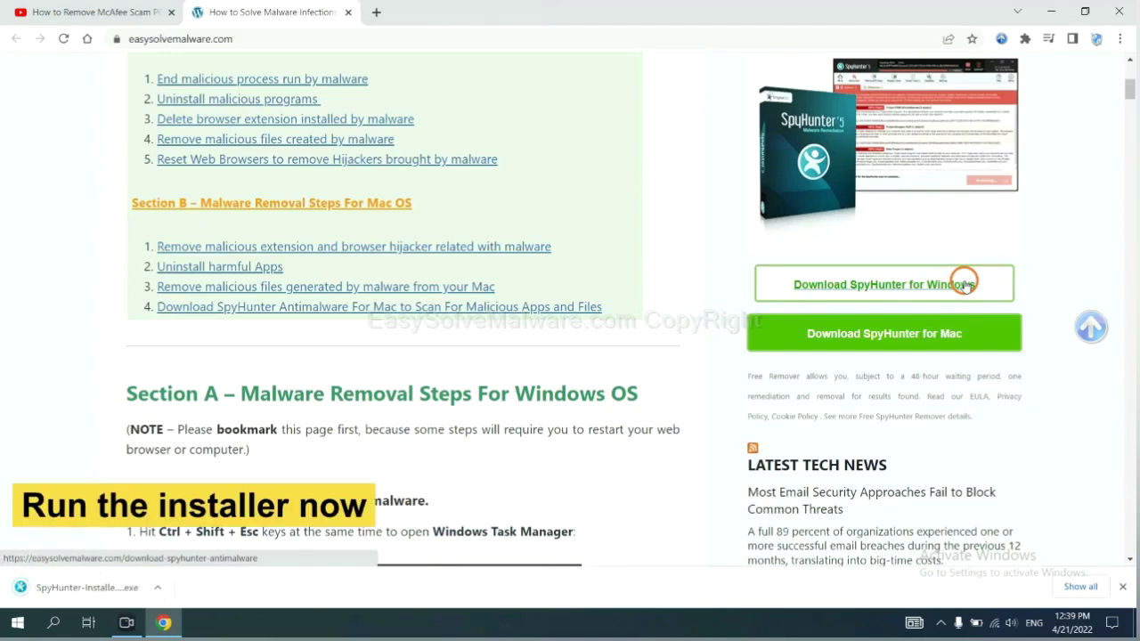
Run SpyHunter-Installer.exe, choose English, accept the EULA and install SpyHunter 5 through to Finish.
click(71, 590)
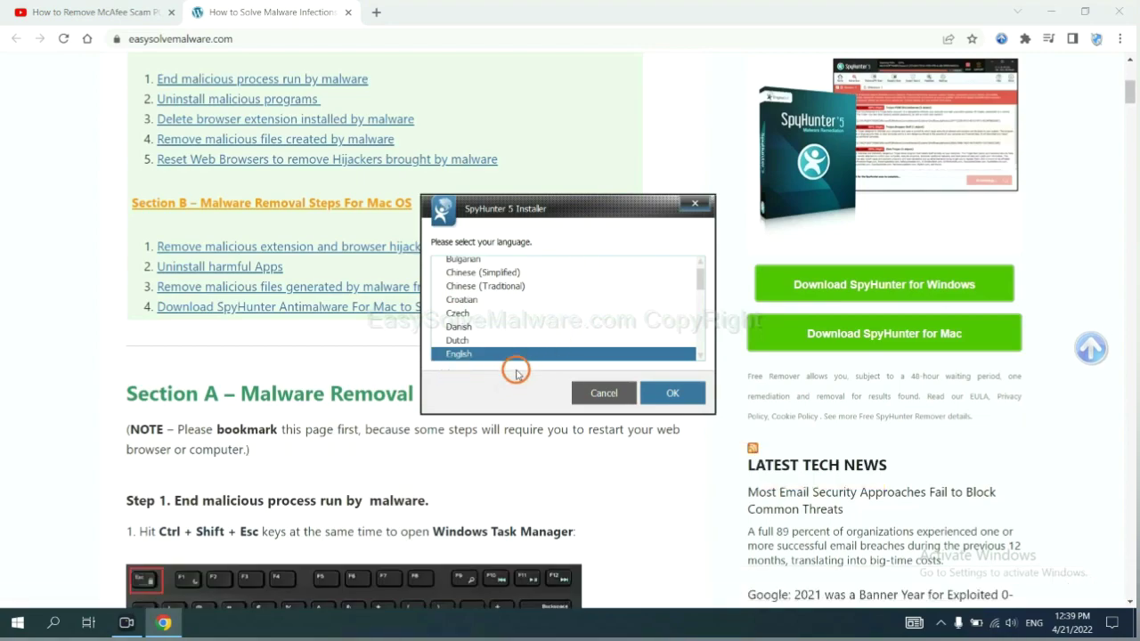
click(656, 392)
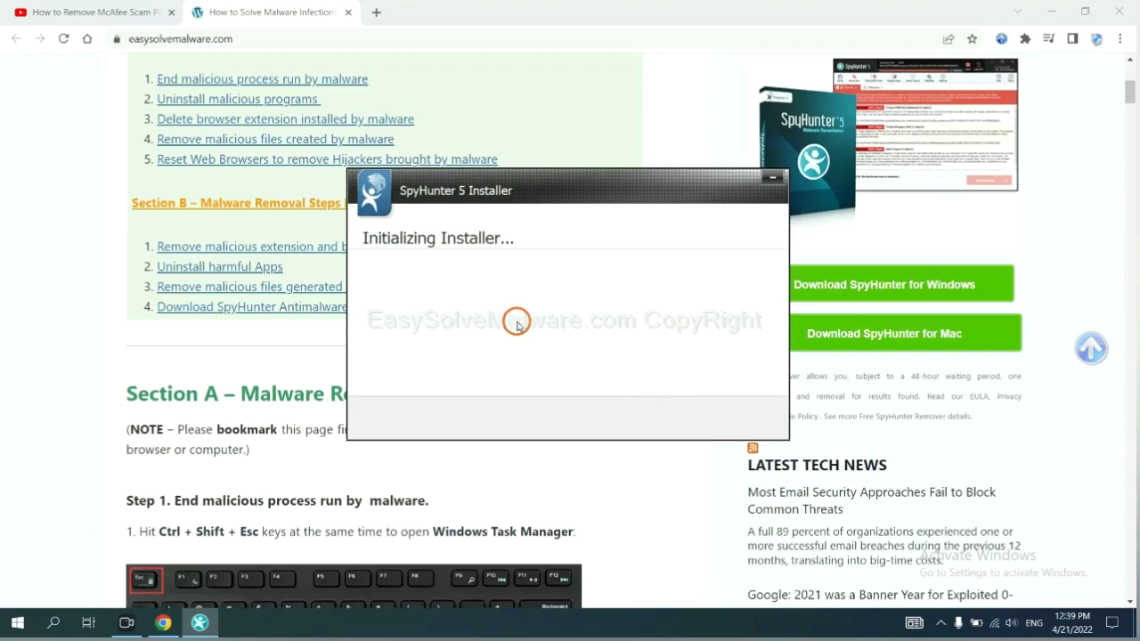
click(482, 321)
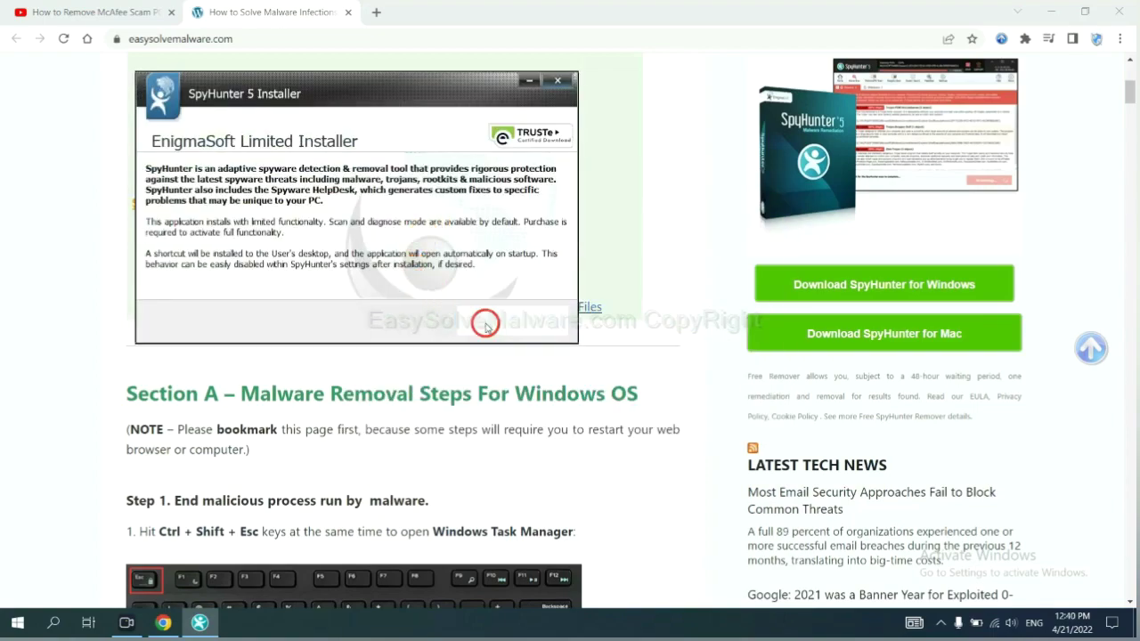
click(366, 283)
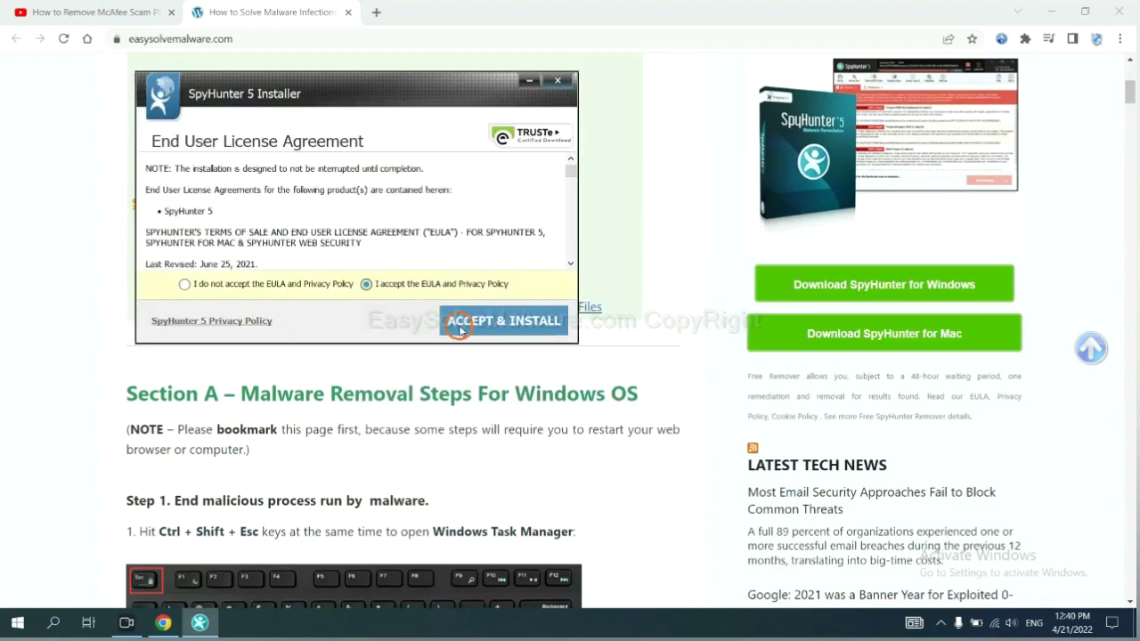
click(460, 330)
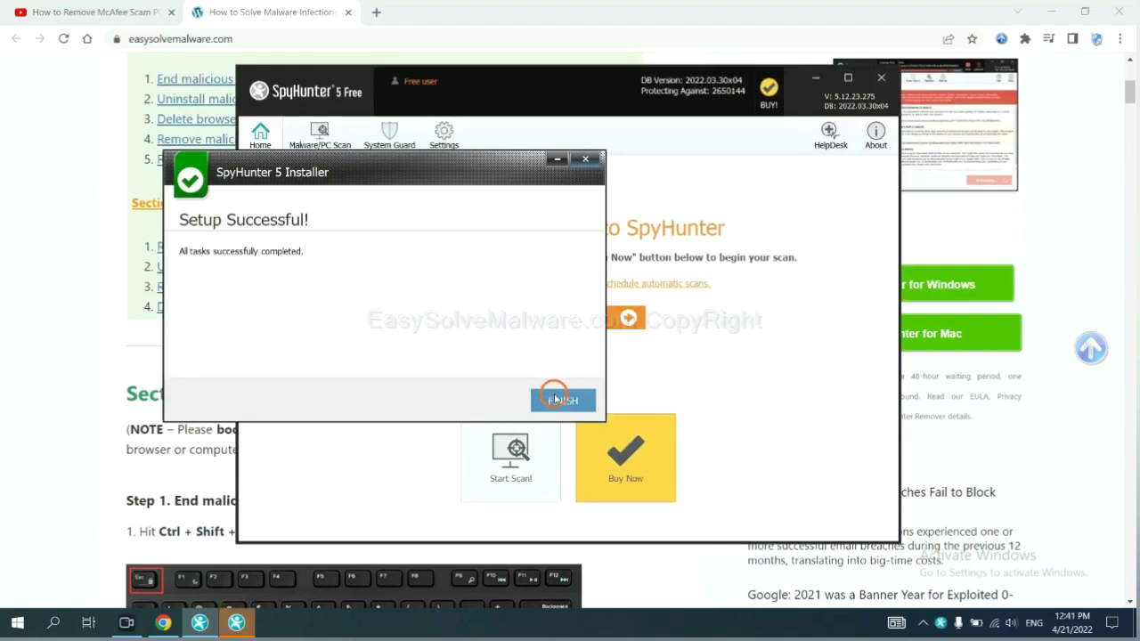
click(556, 394)
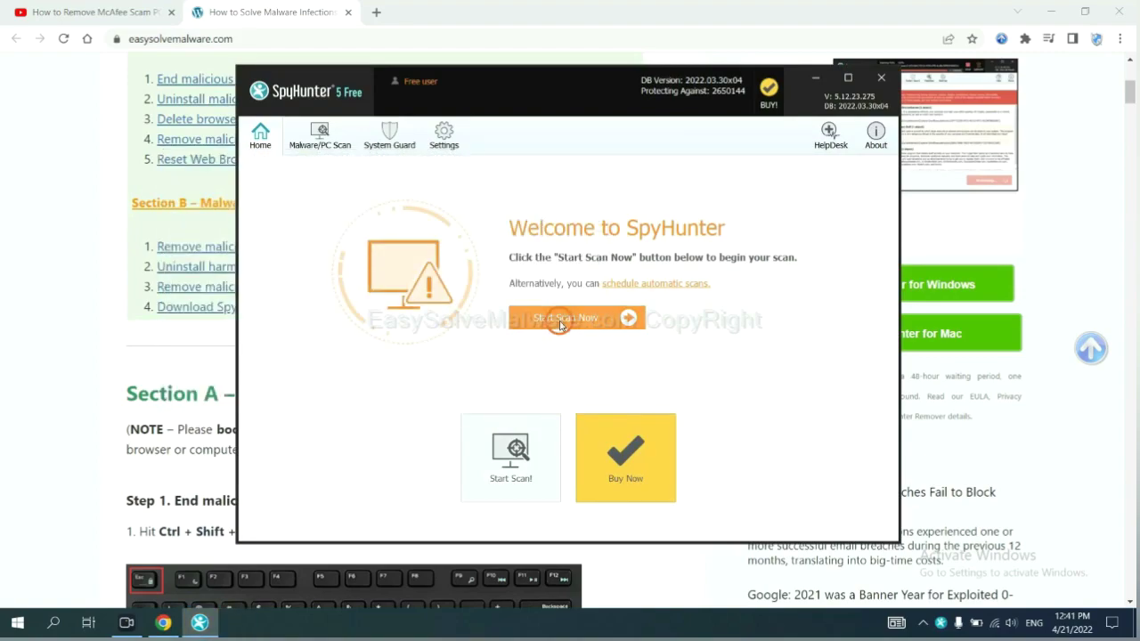
Scan the computer with SpyHunter and continue past the detected remove360.bat unknown object.
click(560, 322)
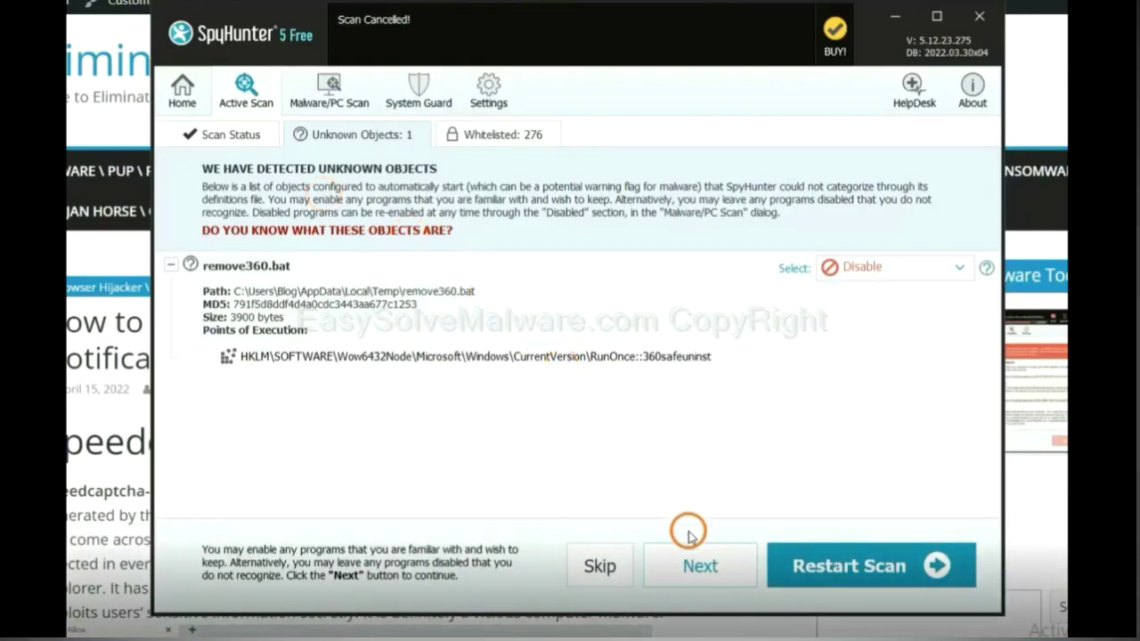
click(699, 568)
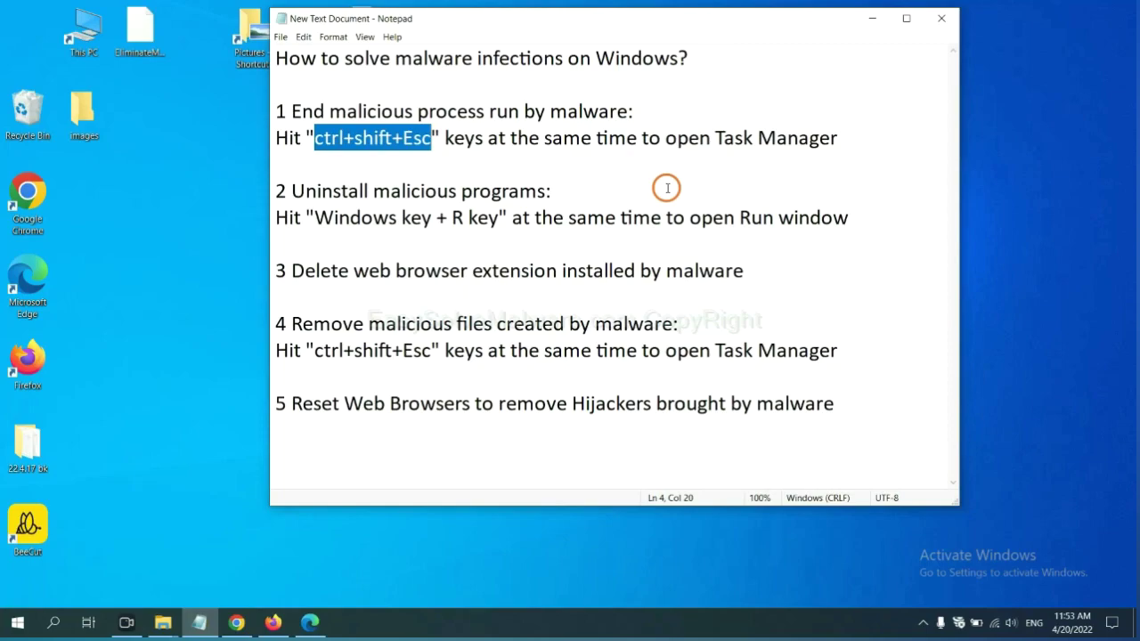
Clear the text selection in the Notepad malware-removal notes.
click(406, 143)
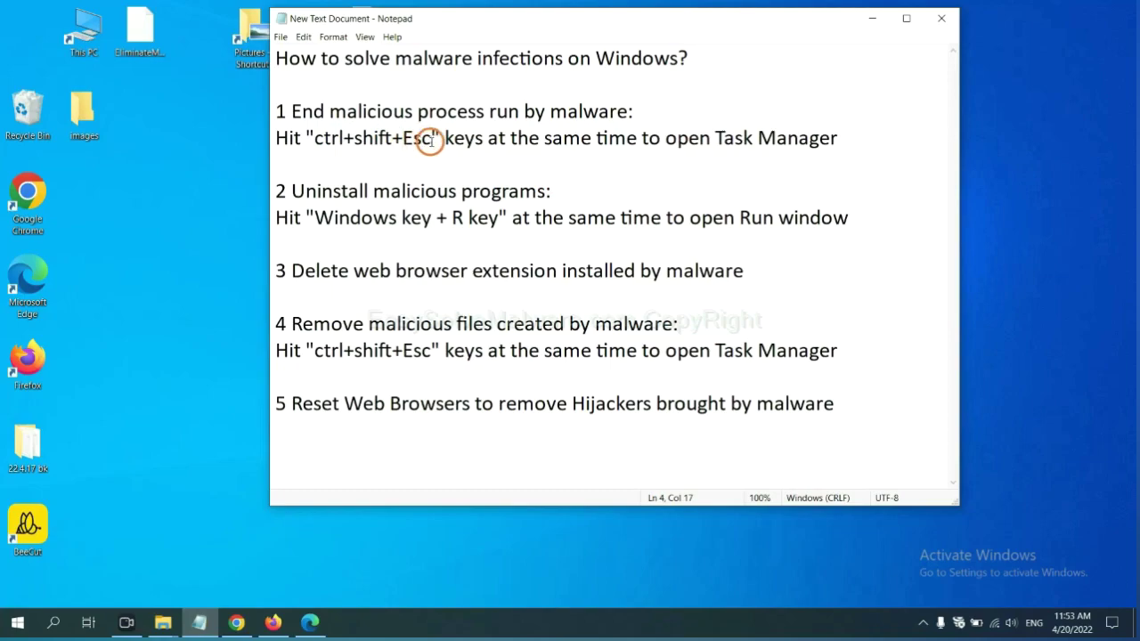
drag(431, 141, 316, 142)
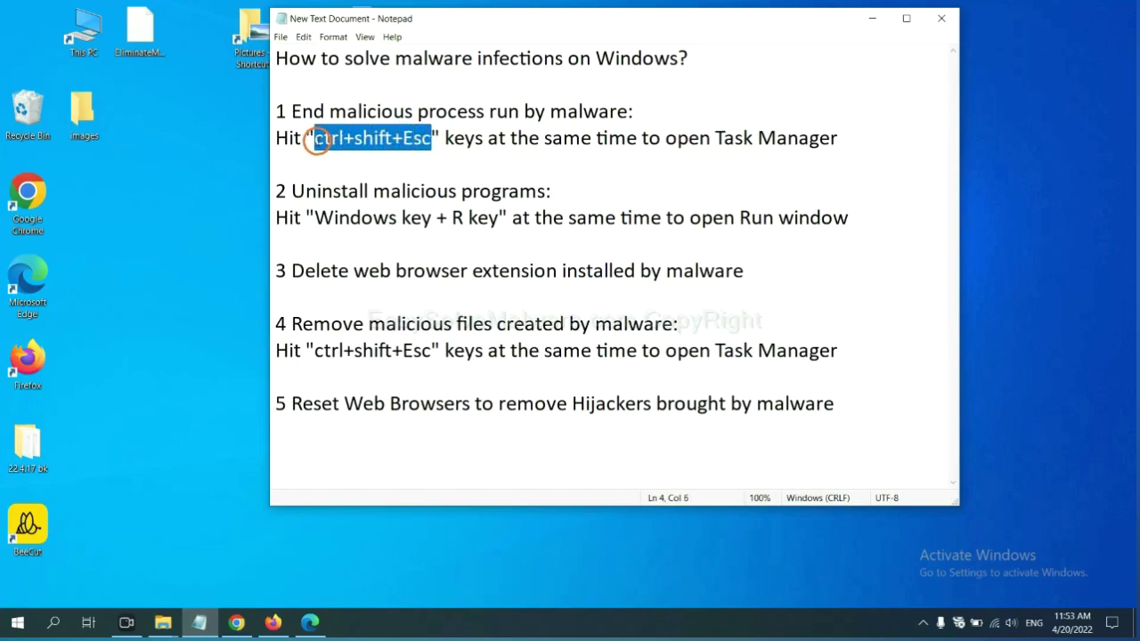
key(ctrl+shift+Escape)
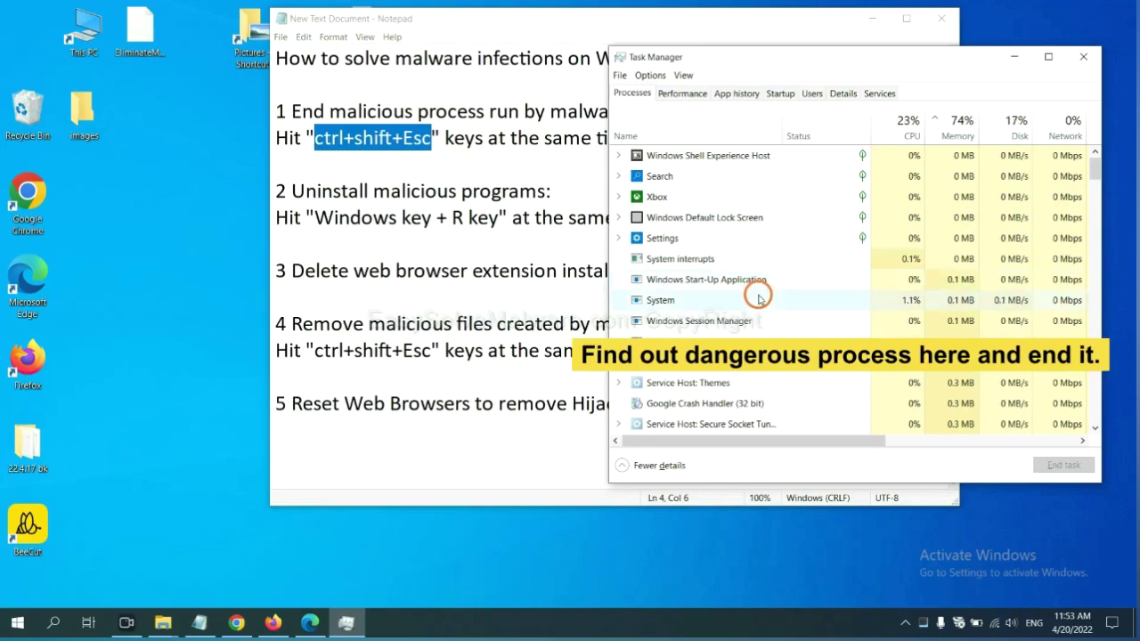
click(759, 299)
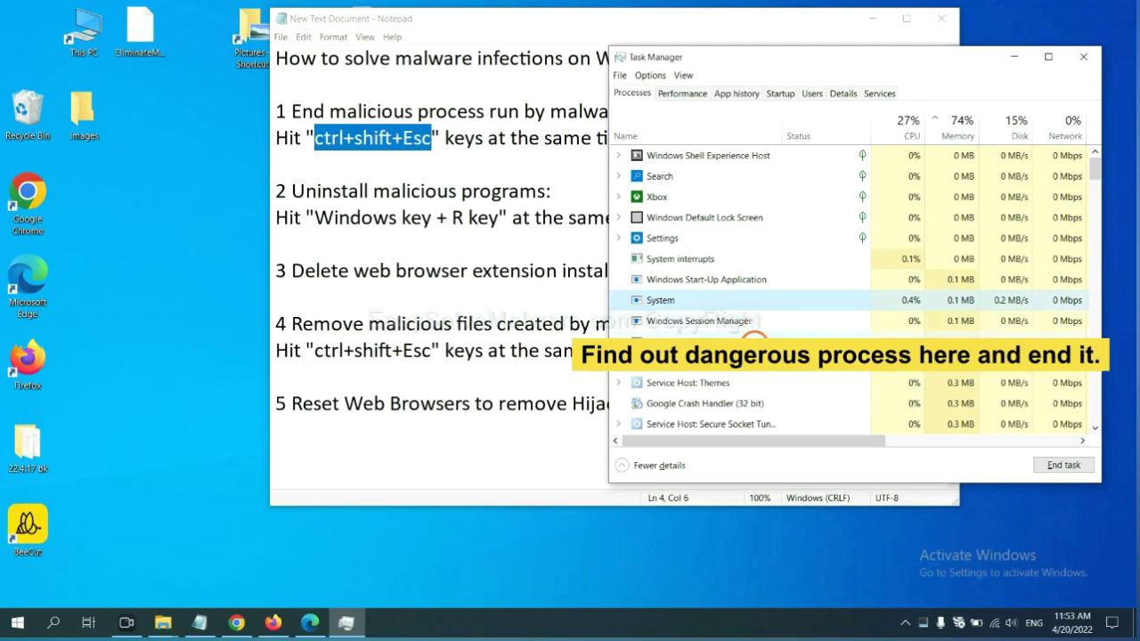
click(754, 341)
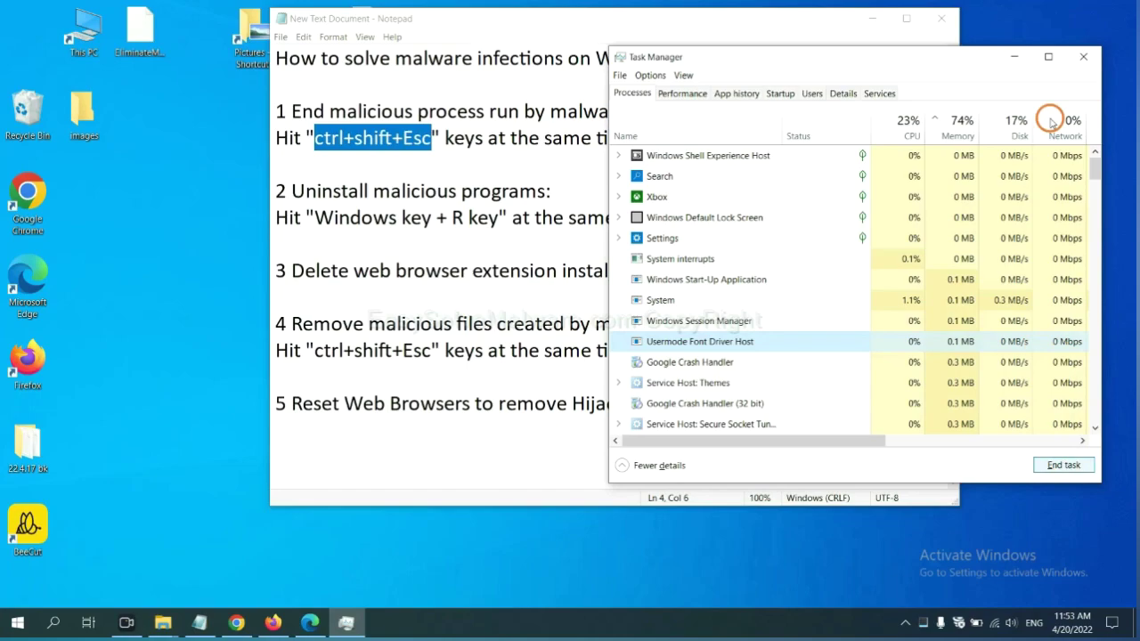
click(1078, 58)
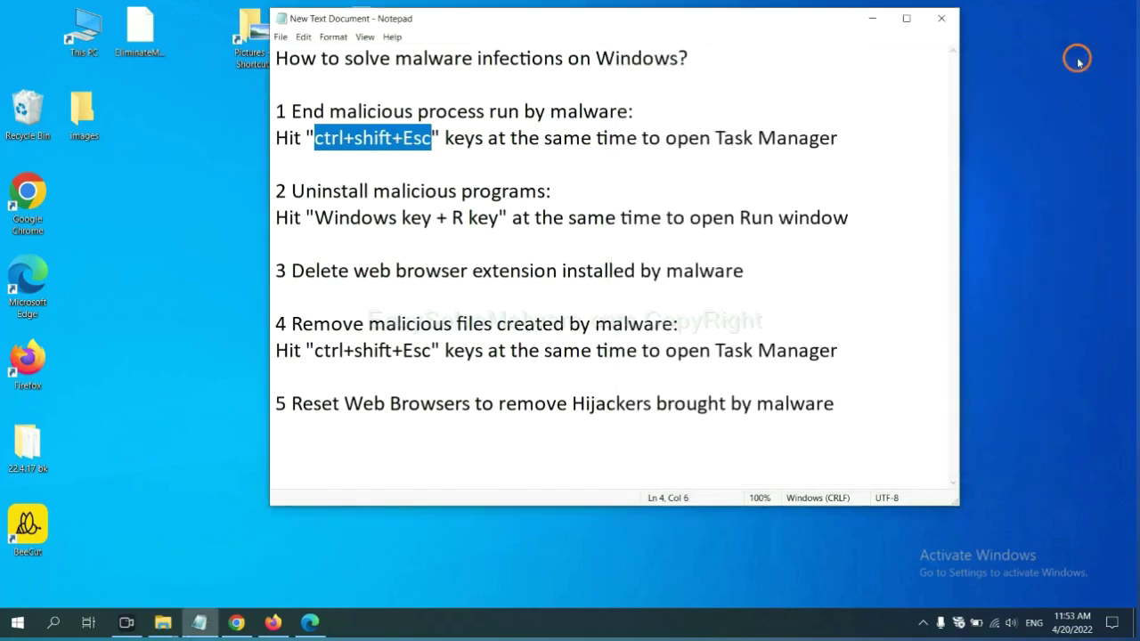
click(708, 242)
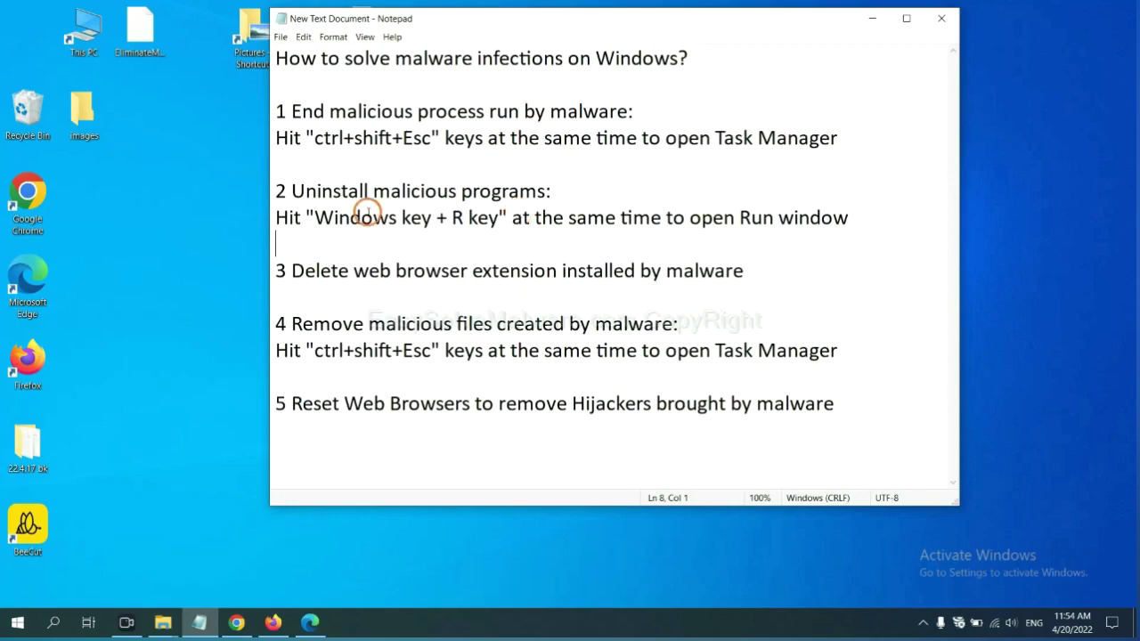
Run the 'control panel' command from the Win+R Run dialog, following the notes.
click(312, 224)
drag(312, 226, 494, 229)
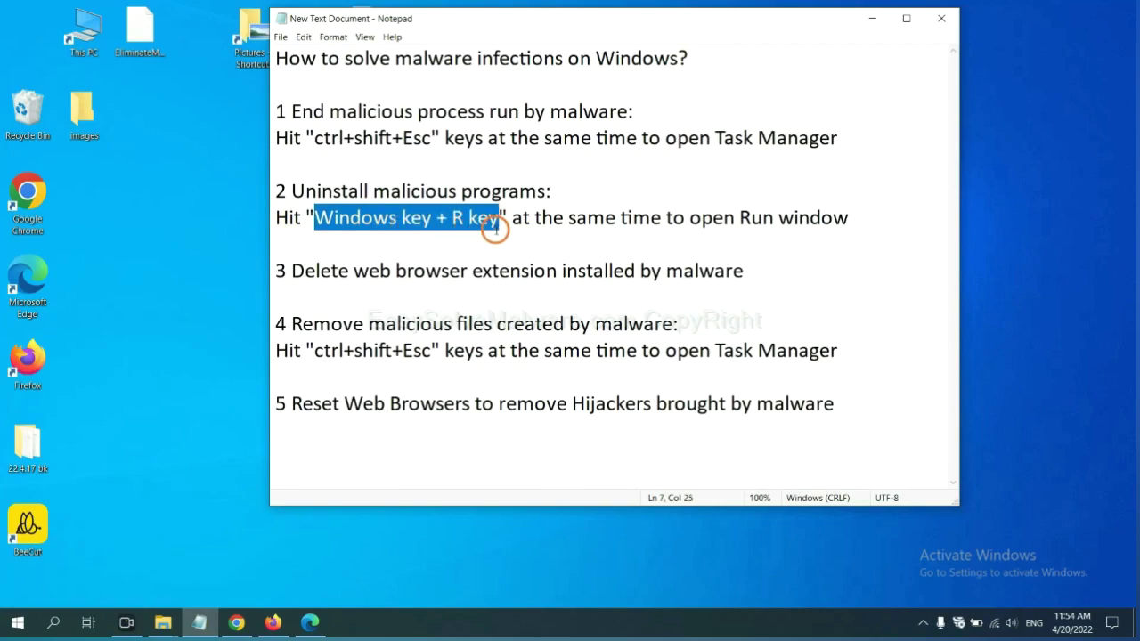
key(super+r)
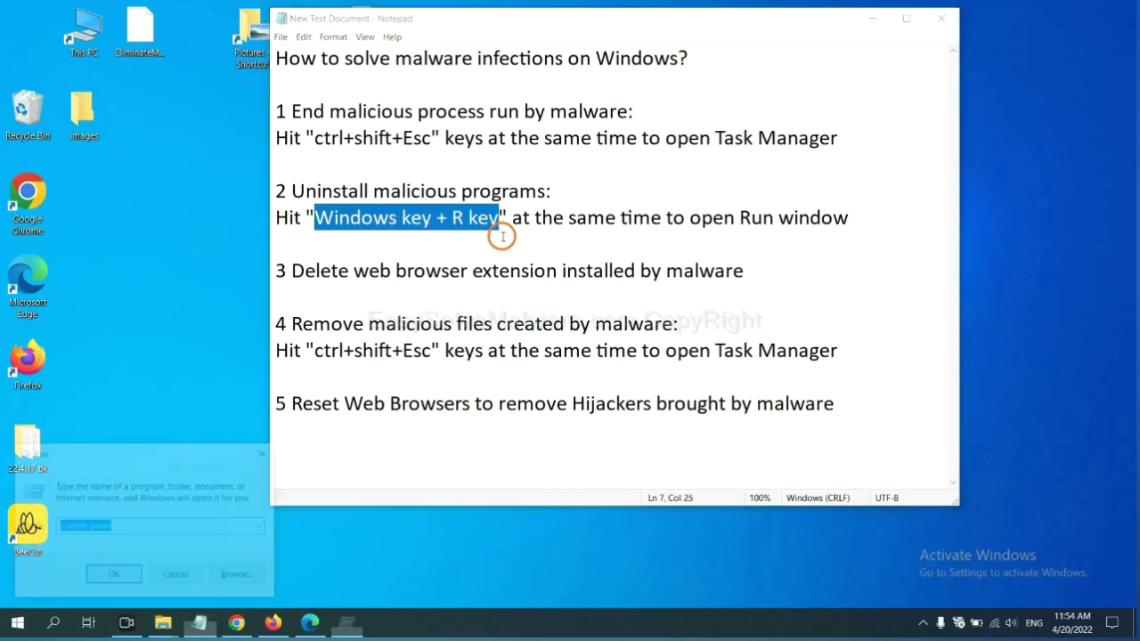
drag(126, 462, 868, 198)
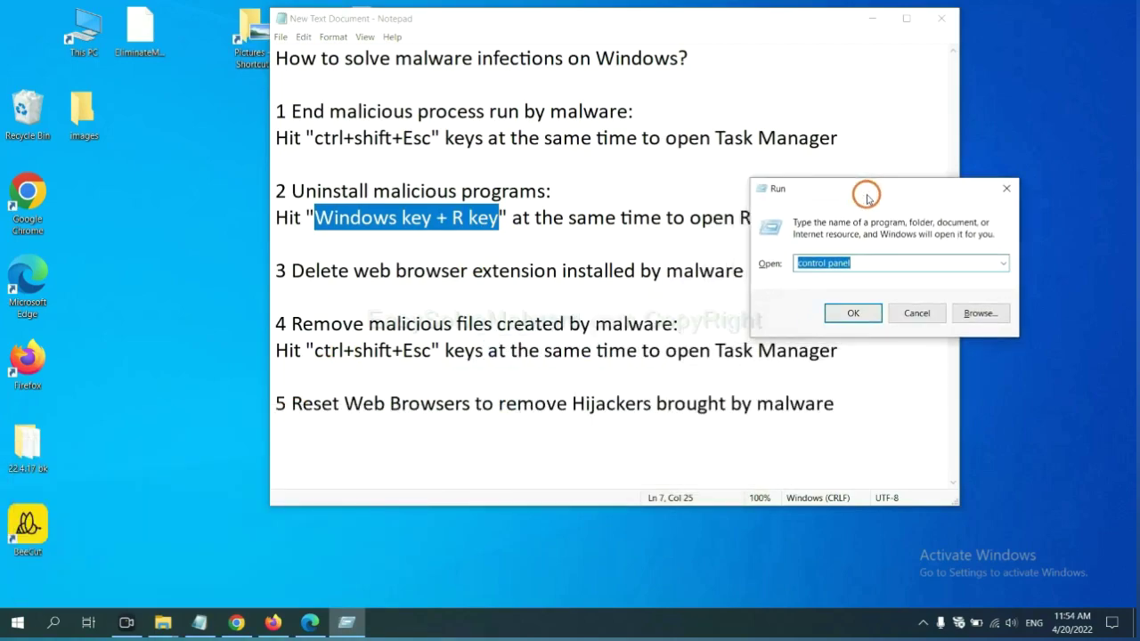
click(877, 265)
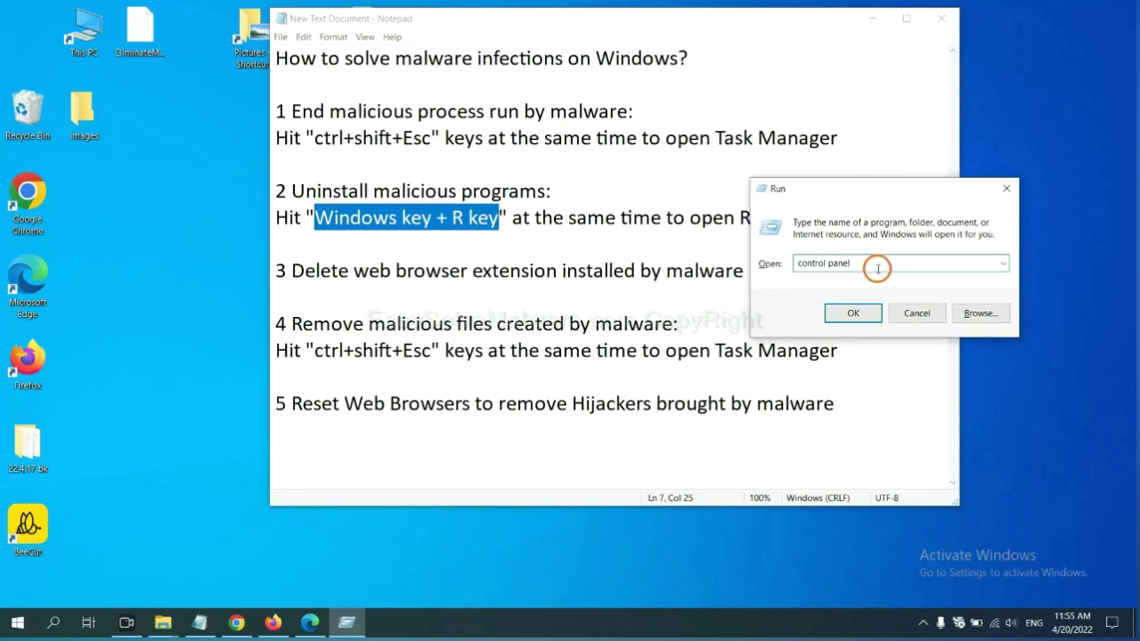
drag(877, 268, 766, 263)
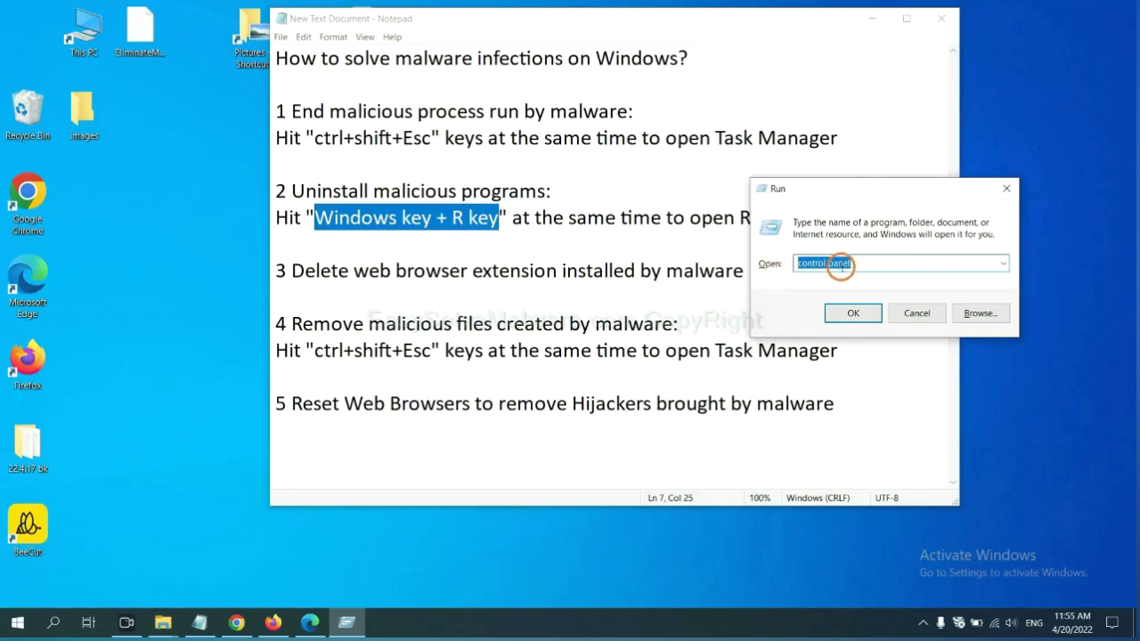
click(847, 317)
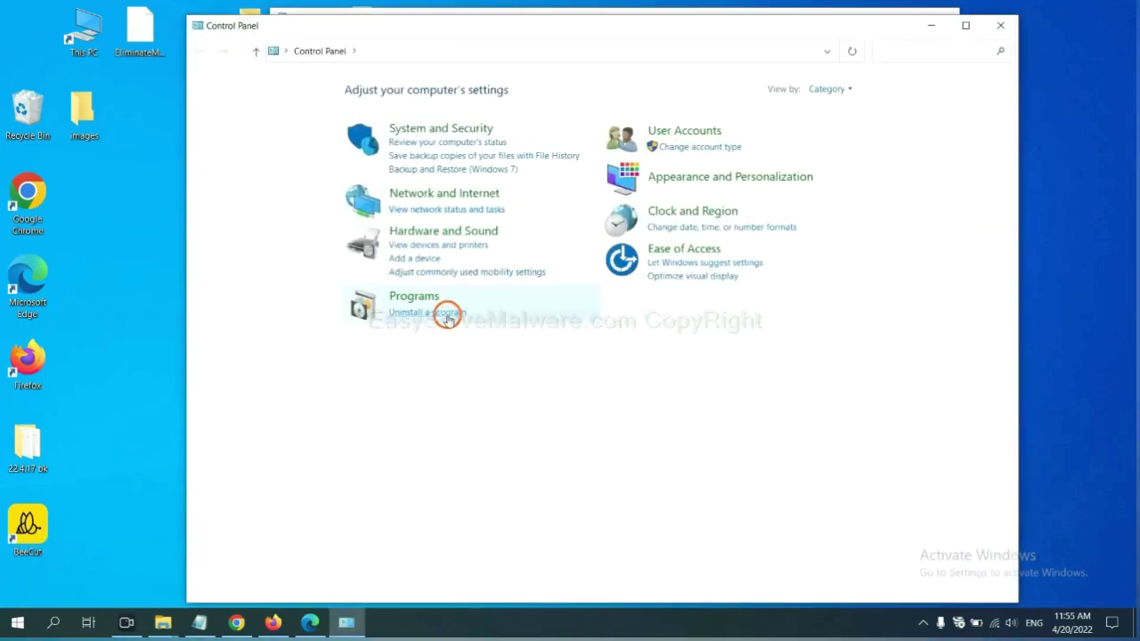
Review the installed programs under Uninstall a program, selecting Xiph.Org Open Codecs, then close the list.
click(447, 315)
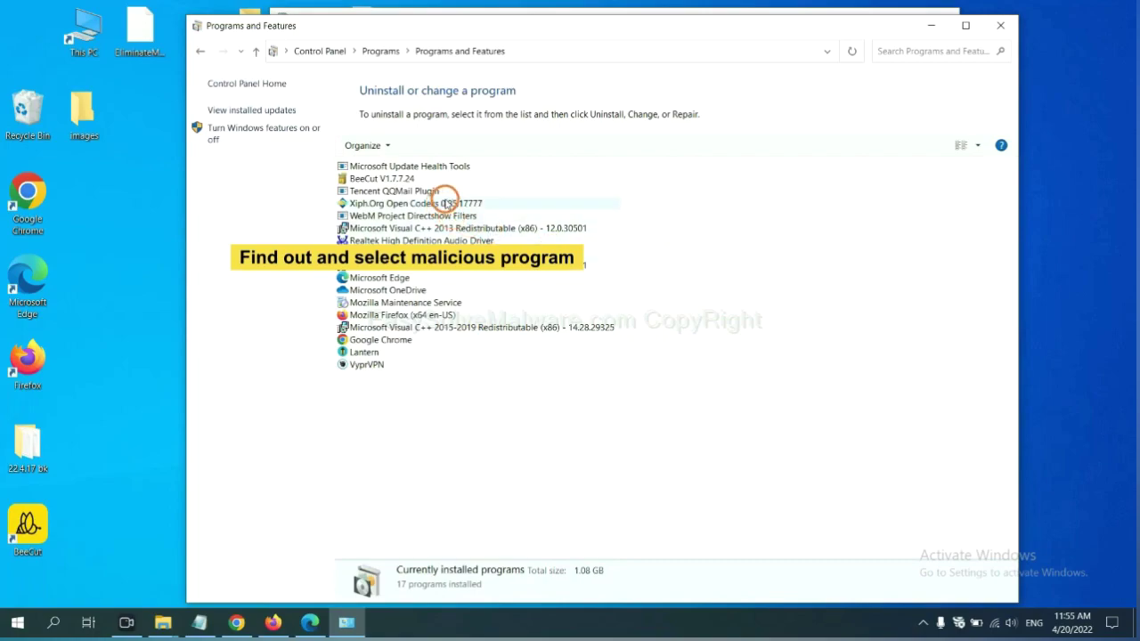
click(447, 204)
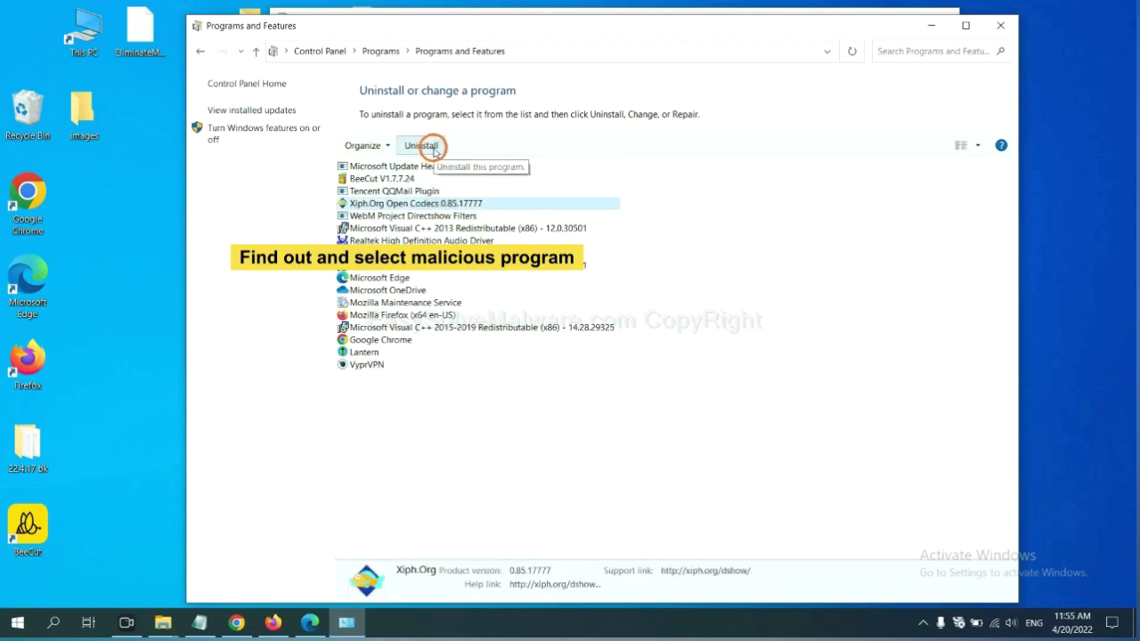
click(1001, 26)
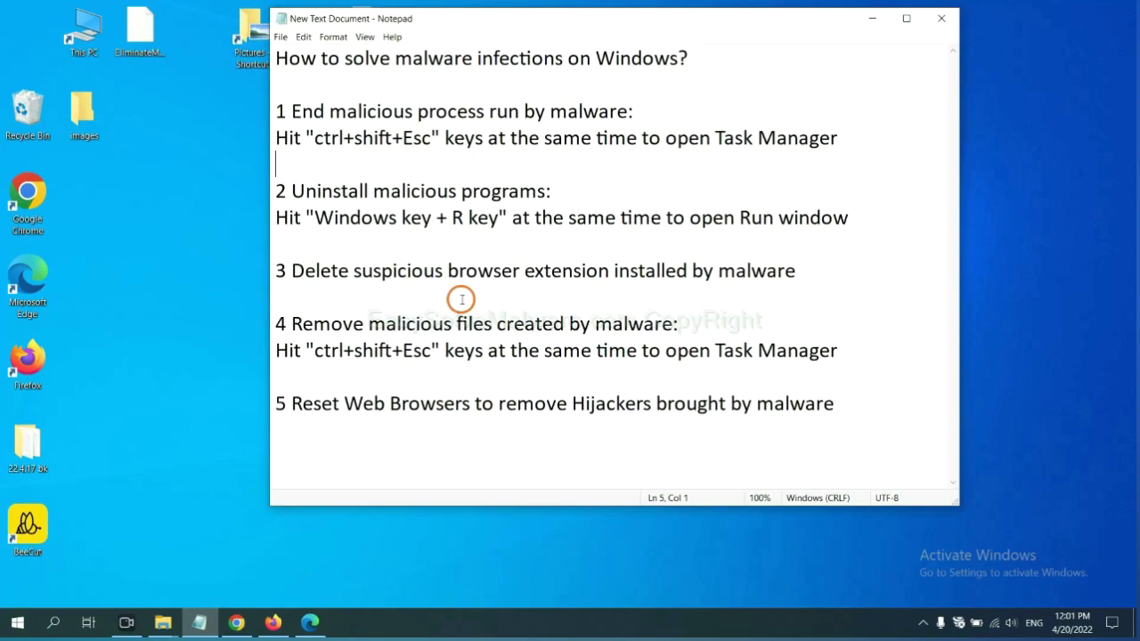
Open Chrome's Extensions page via More tools, showing the Scroll To Top extension.
click(242, 622)
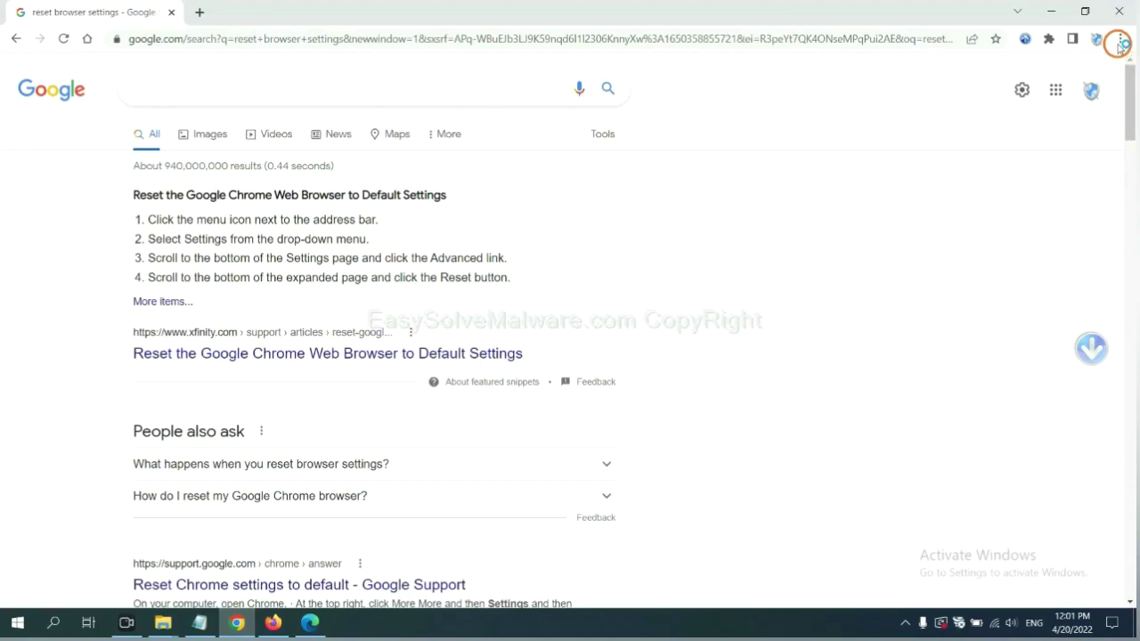
click(1120, 40)
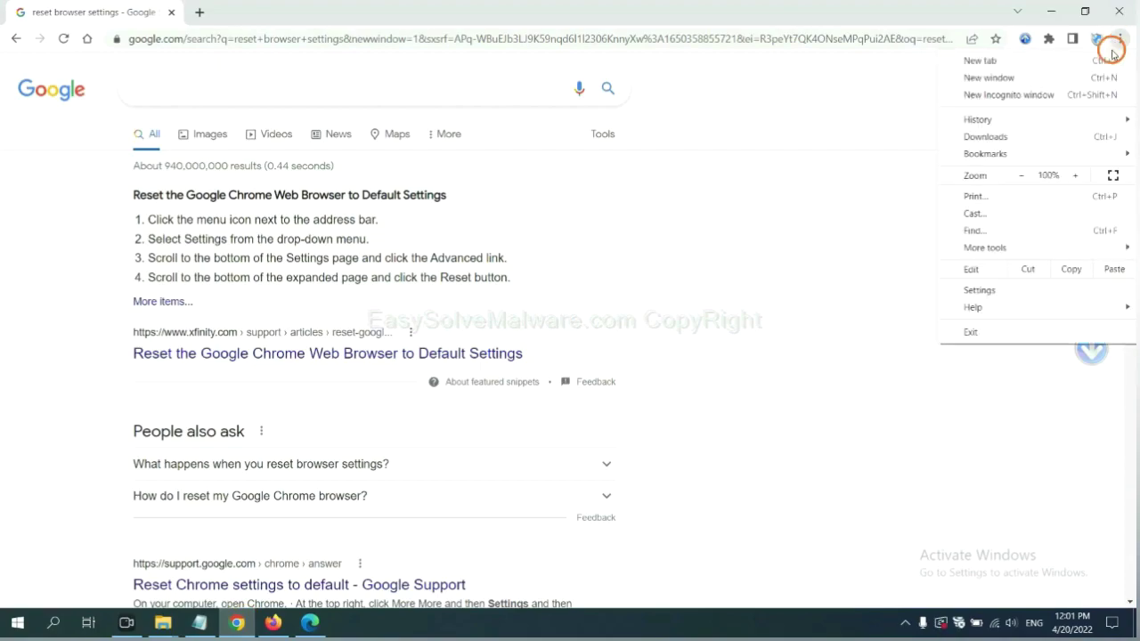
mouse_move(1019, 248)
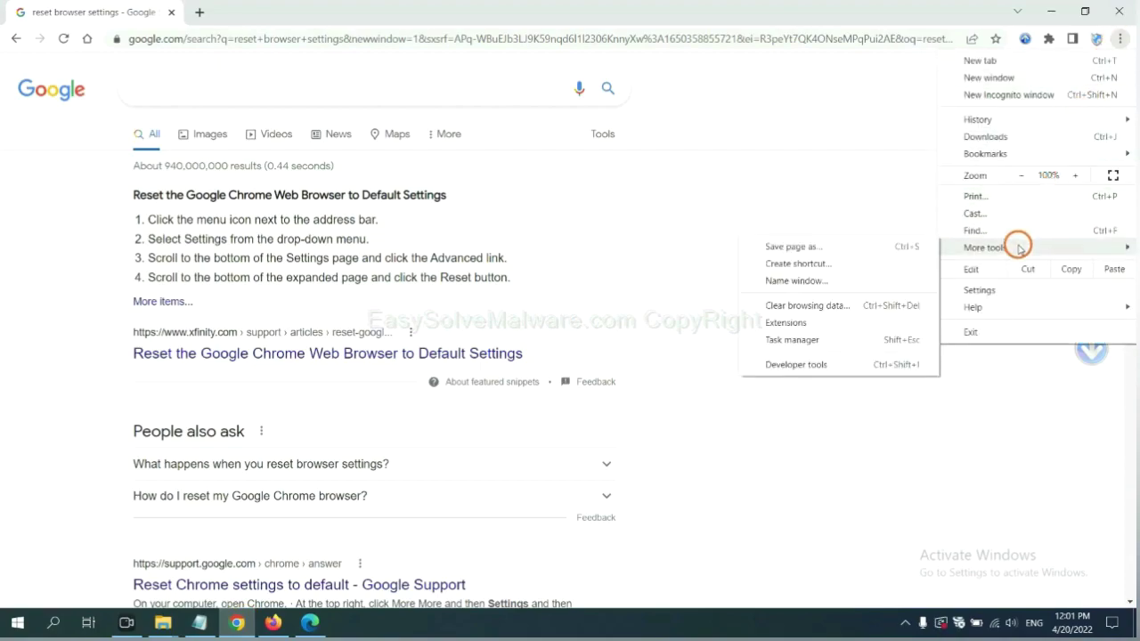
click(837, 323)
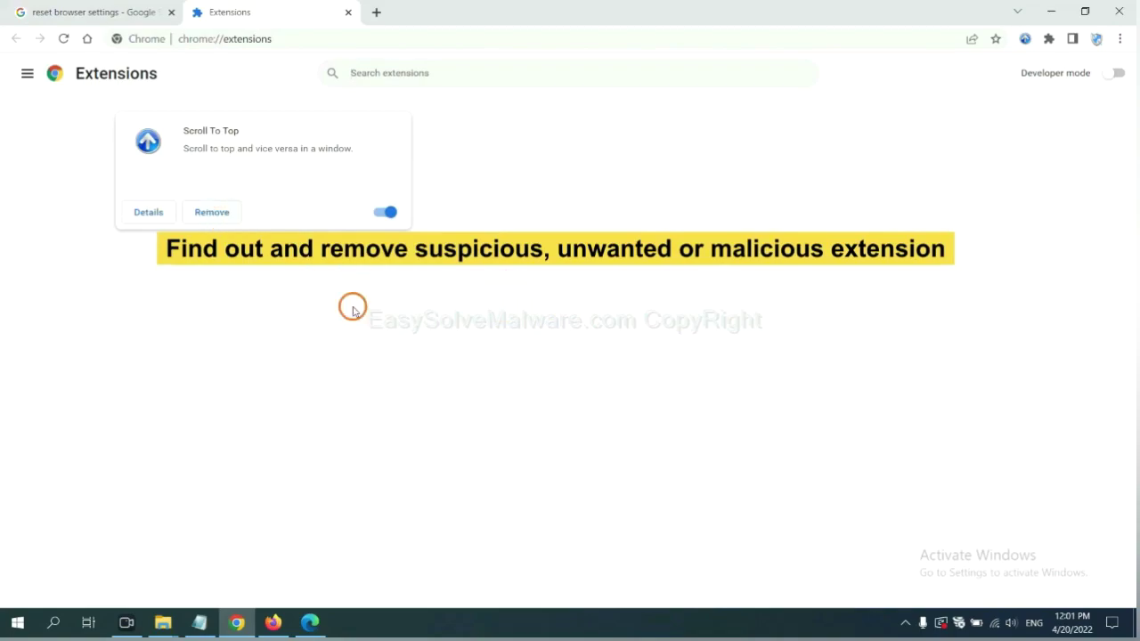
In Firefox's Add-ons and themes manager, open the options for the GIPHY for Firefox extension.
click(272, 622)
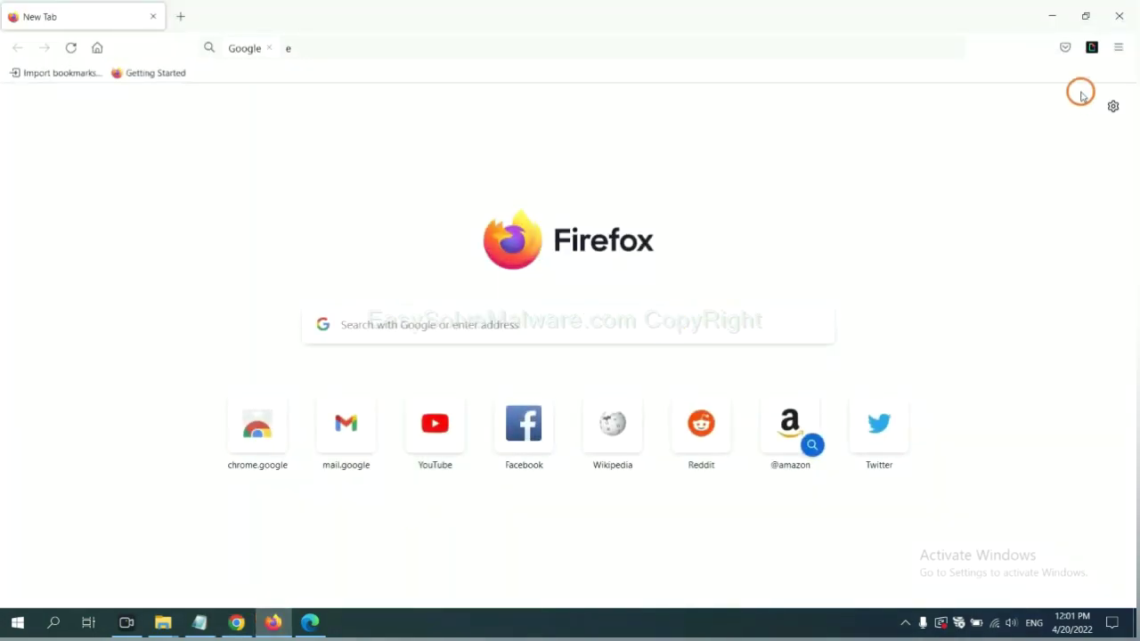
click(1122, 48)
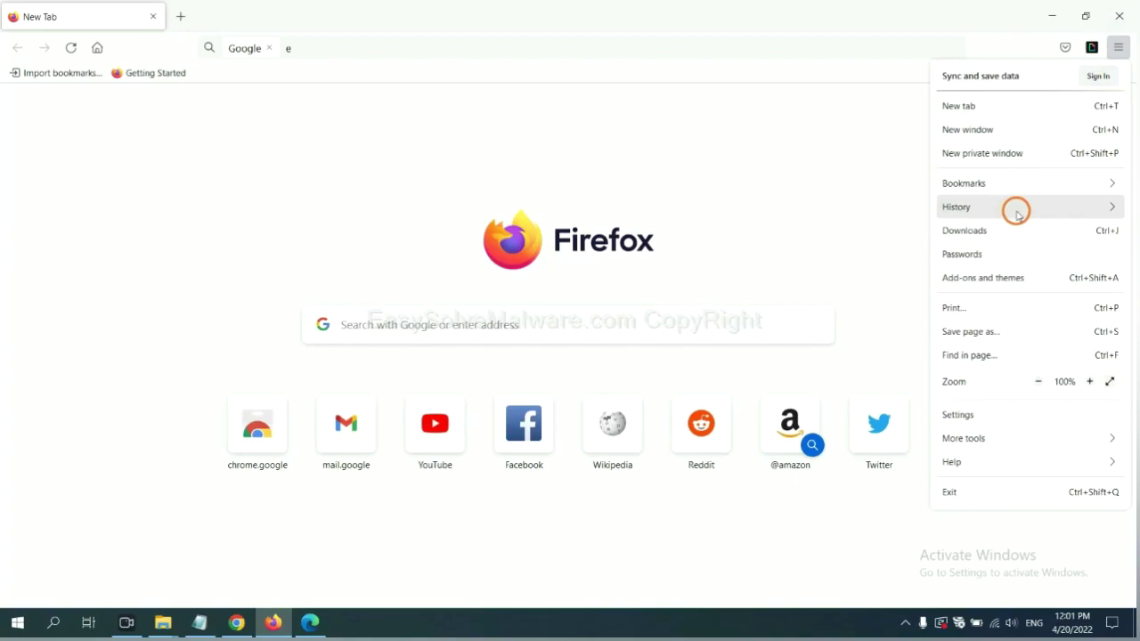
click(992, 283)
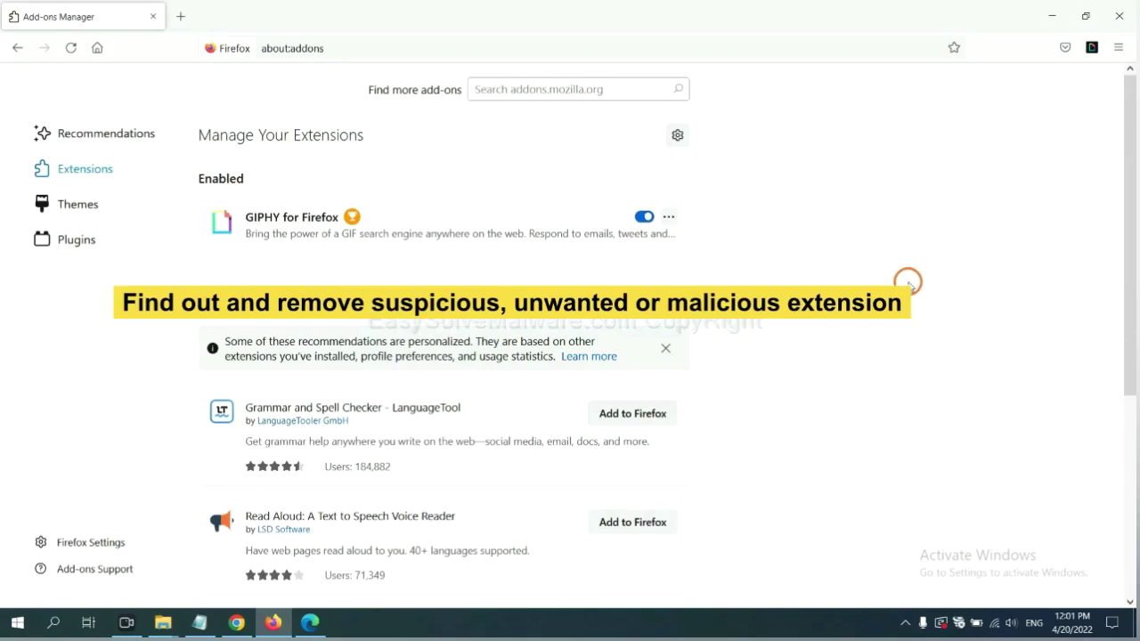
click(669, 219)
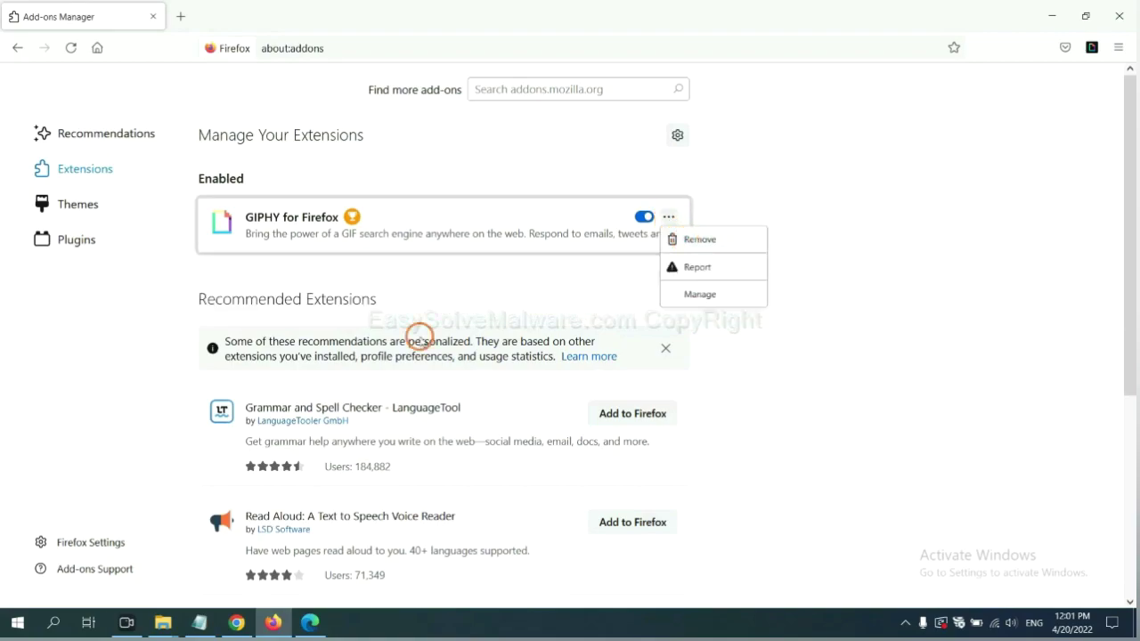
click(309, 625)
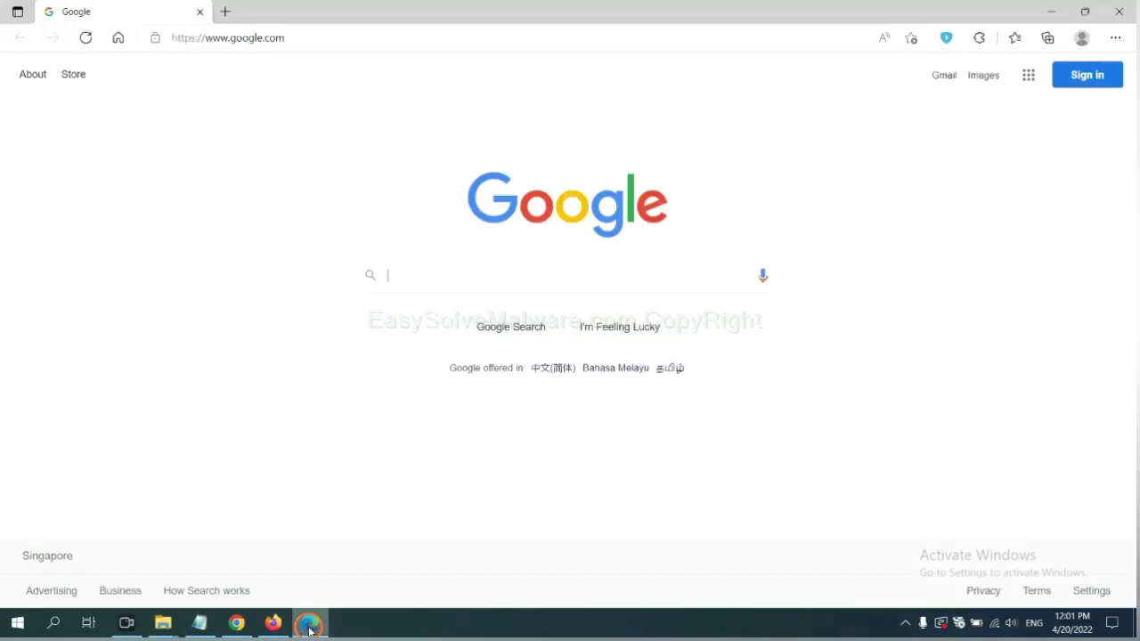
Open Edge's extension management page and remove the ArcVpn Free Fast VPN Proxy extension.
click(1113, 40)
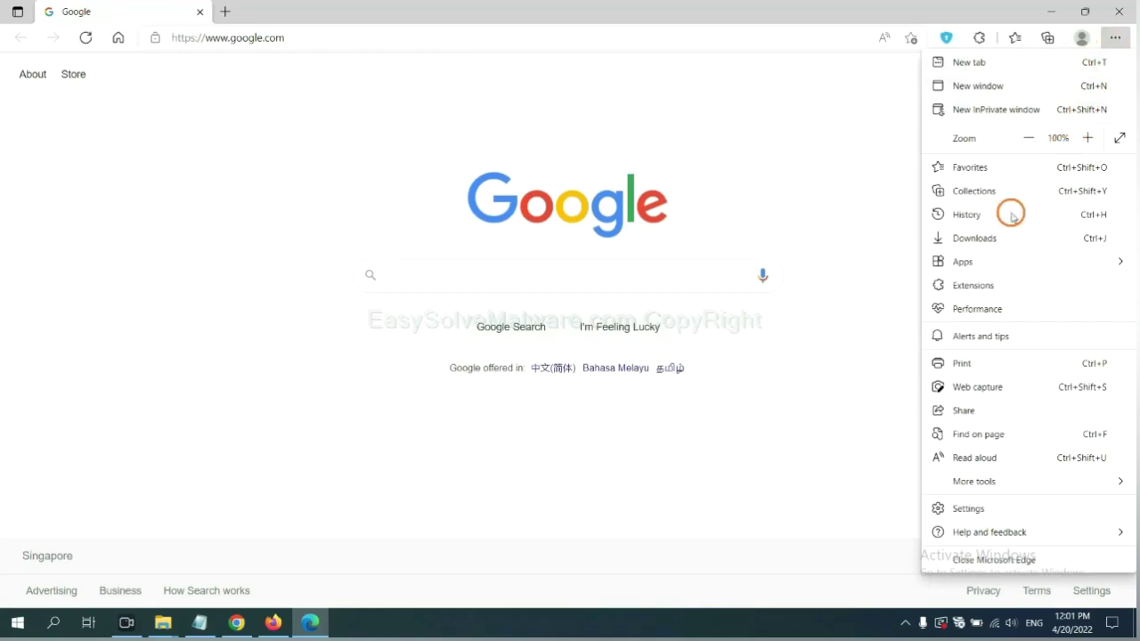
right_click(979, 286)
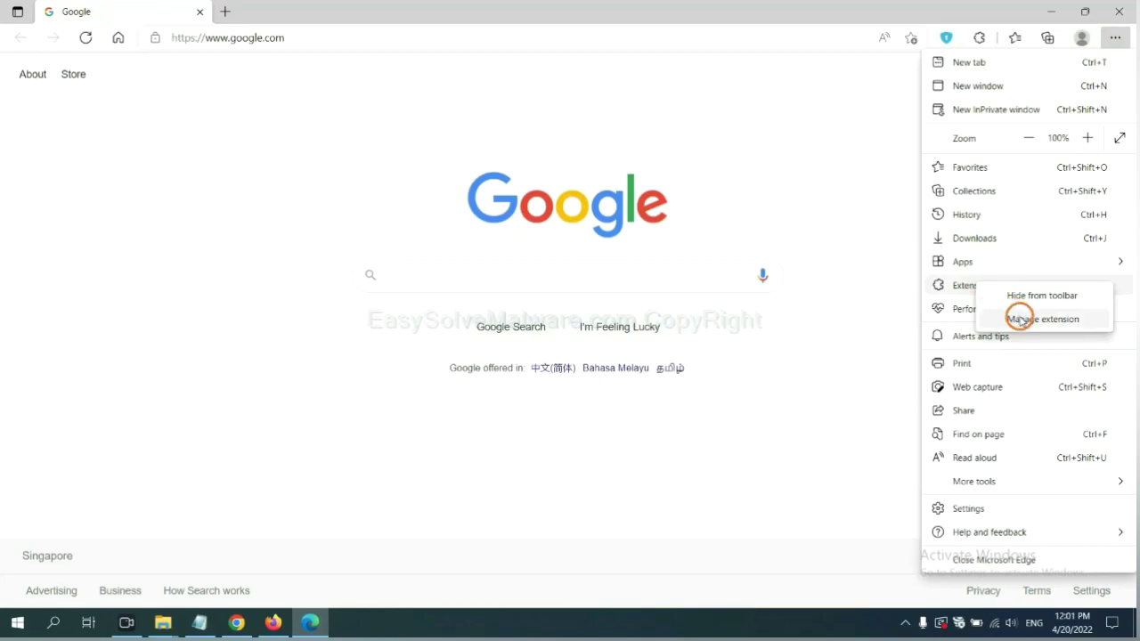
click(1020, 319)
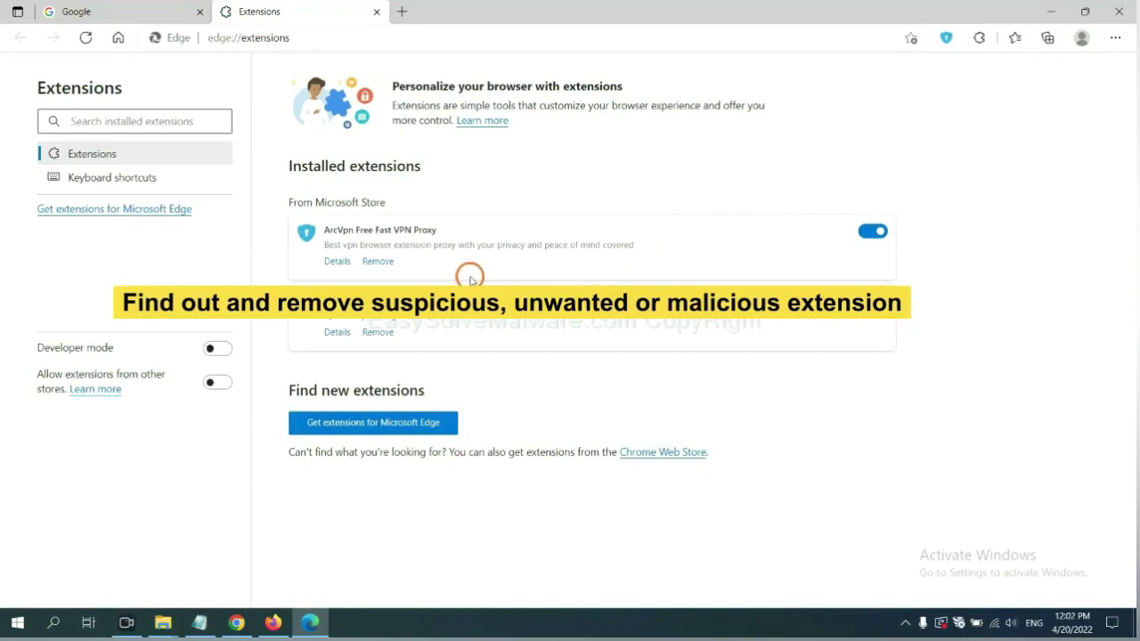
click(388, 264)
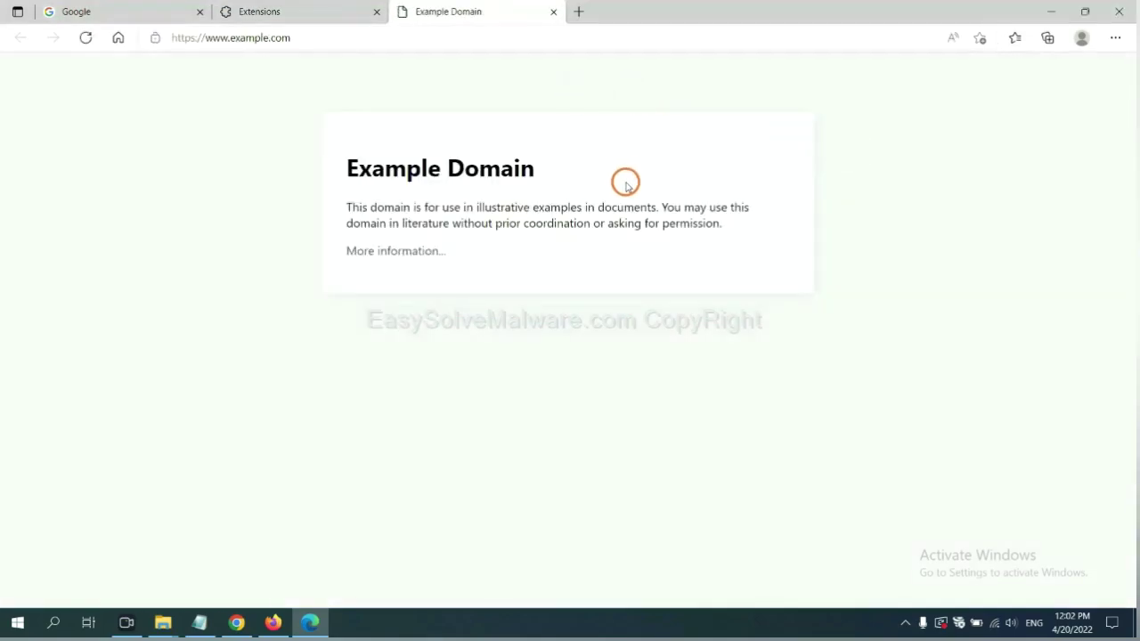
click(1136, 625)
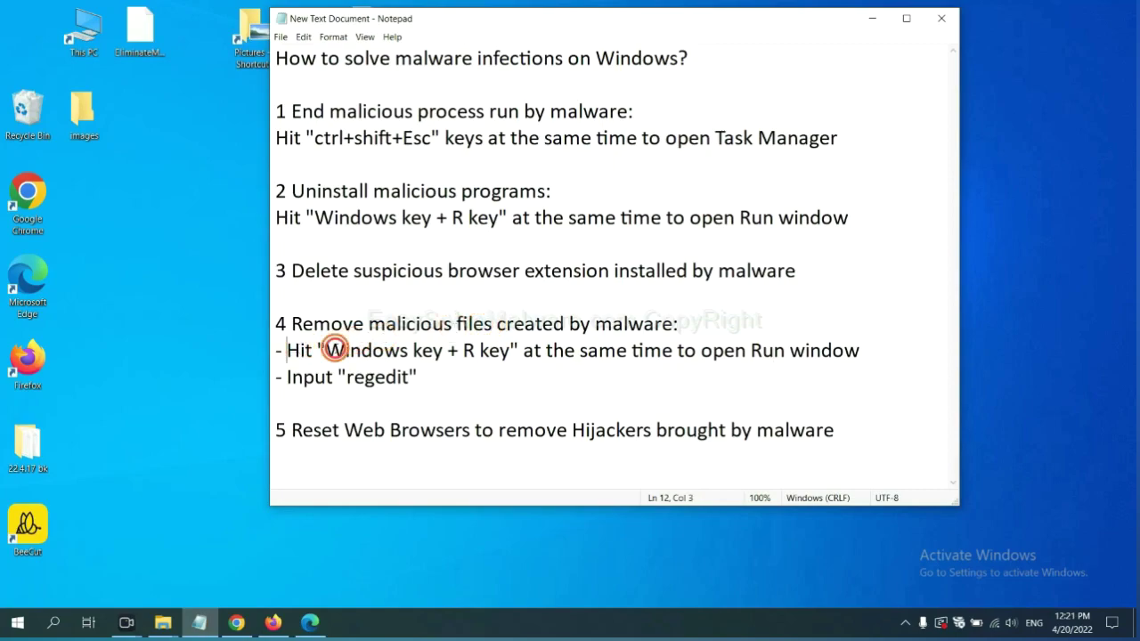
Run 'regedit' from the Win+R Run dialog to open Registry Editor.
drag(287, 350, 645, 367)
click(658, 357)
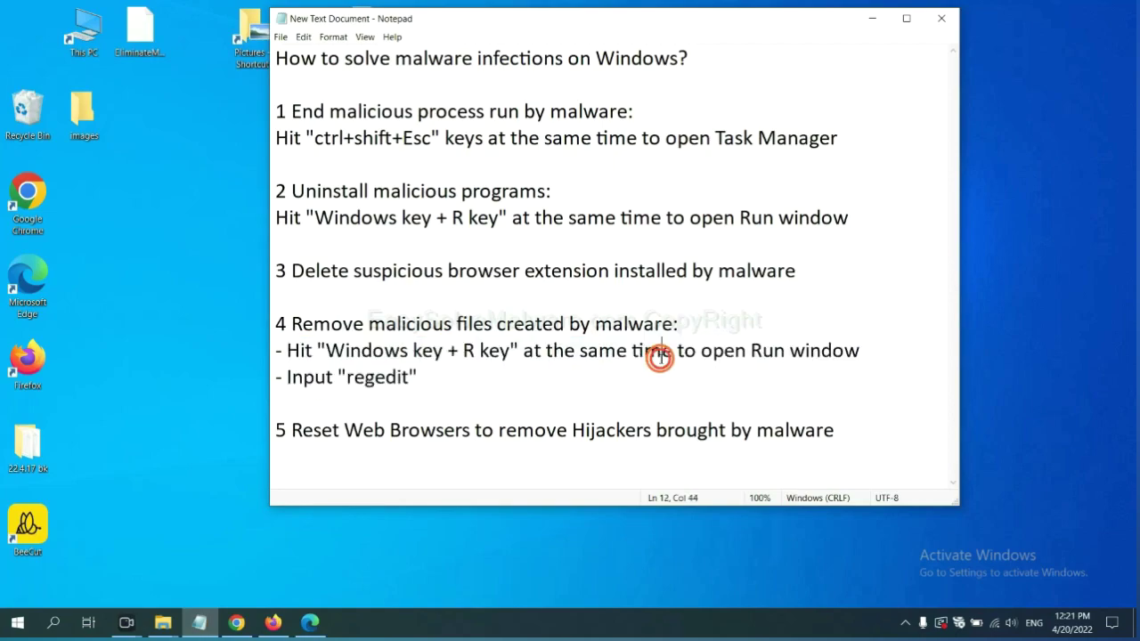
key(super+r)
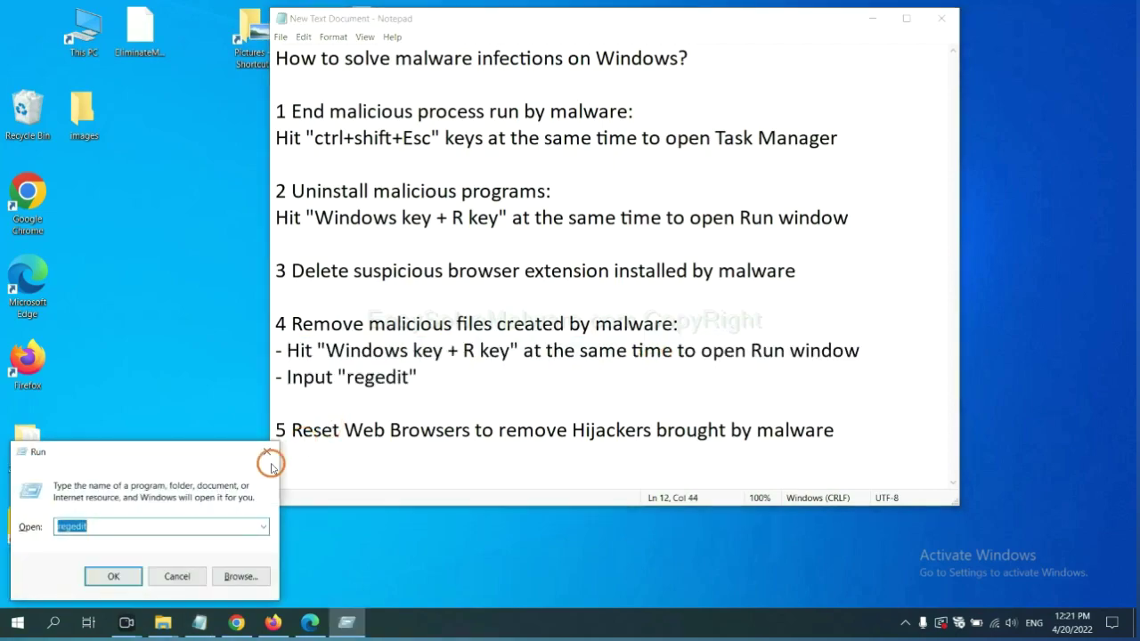
drag(212, 451, 909, 232)
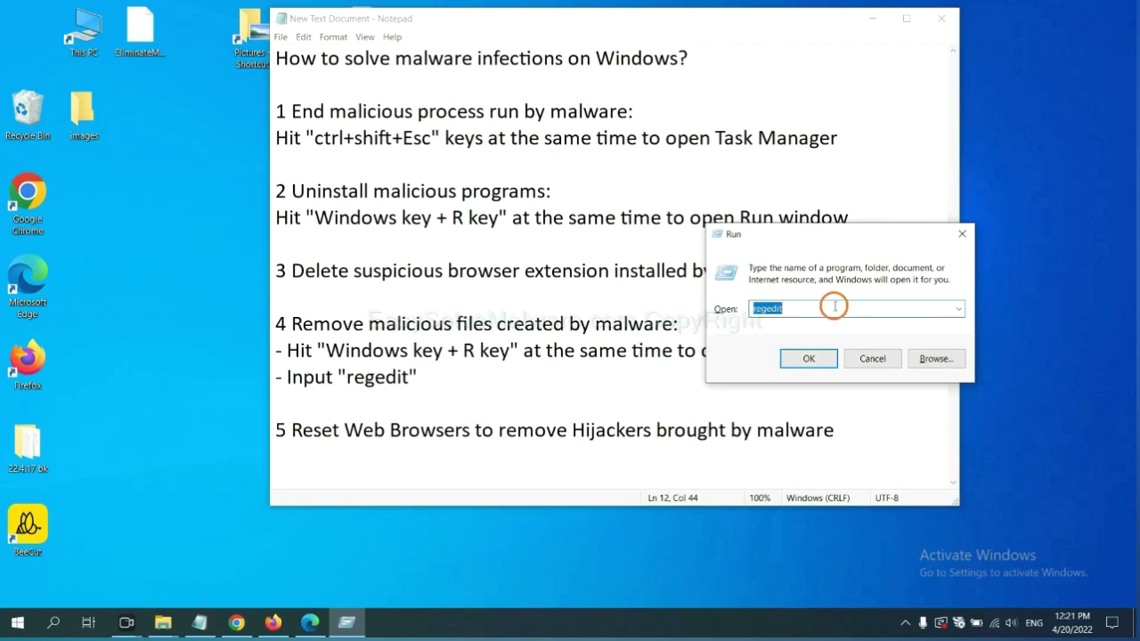
click(803, 310)
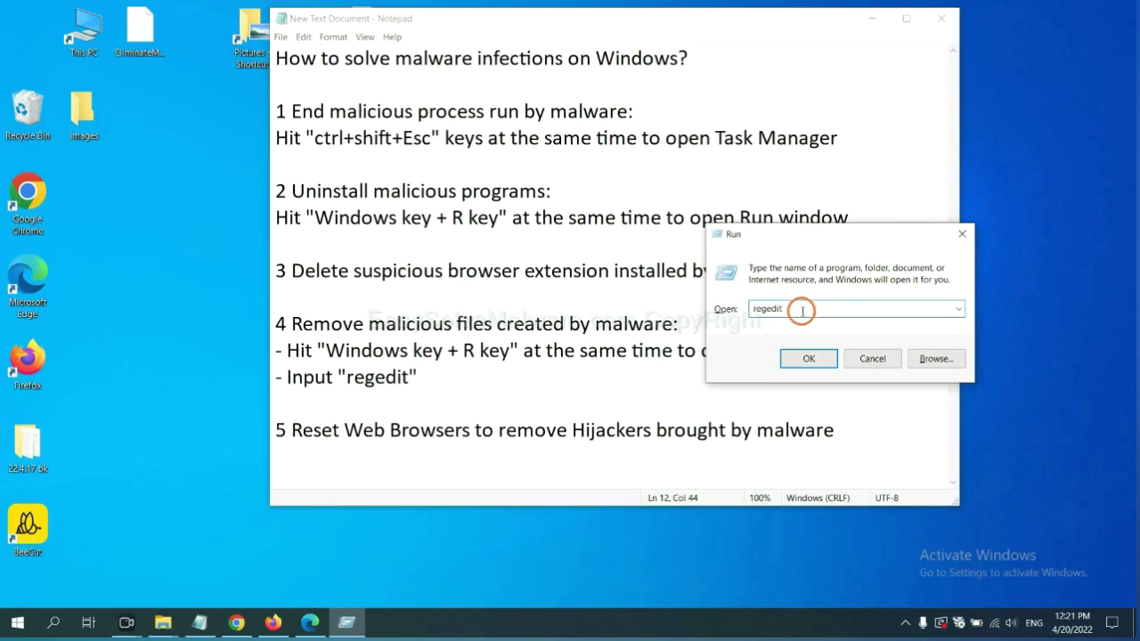
click(809, 358)
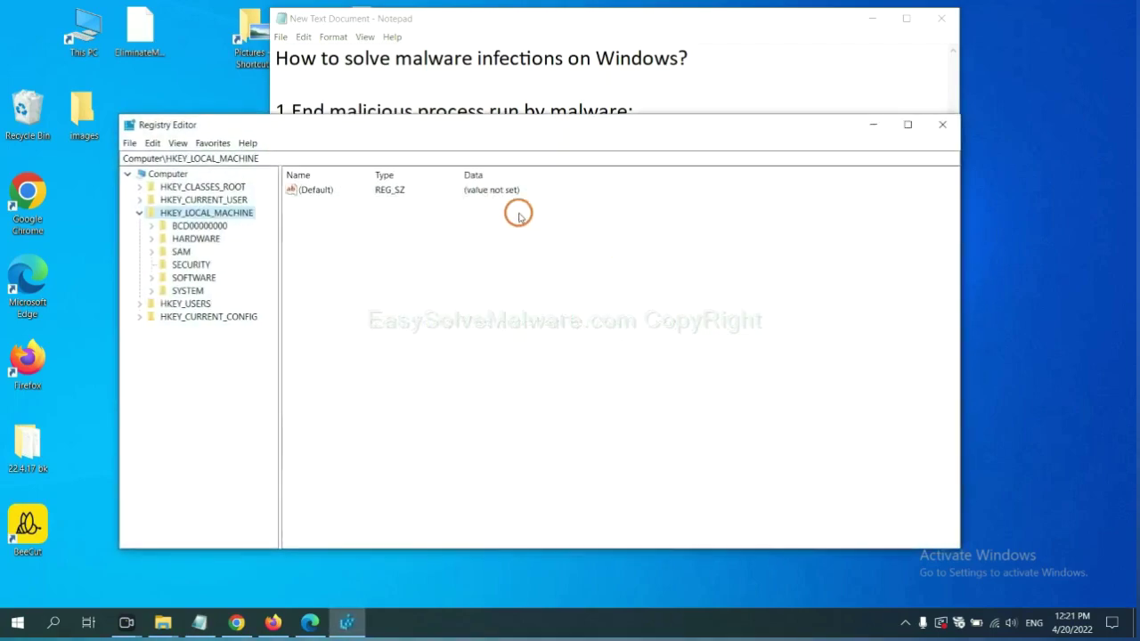
Search the registry for 'be' to locate the BeeCut.exe value under FEATURE_BROWSER_EMULATION.
click(156, 144)
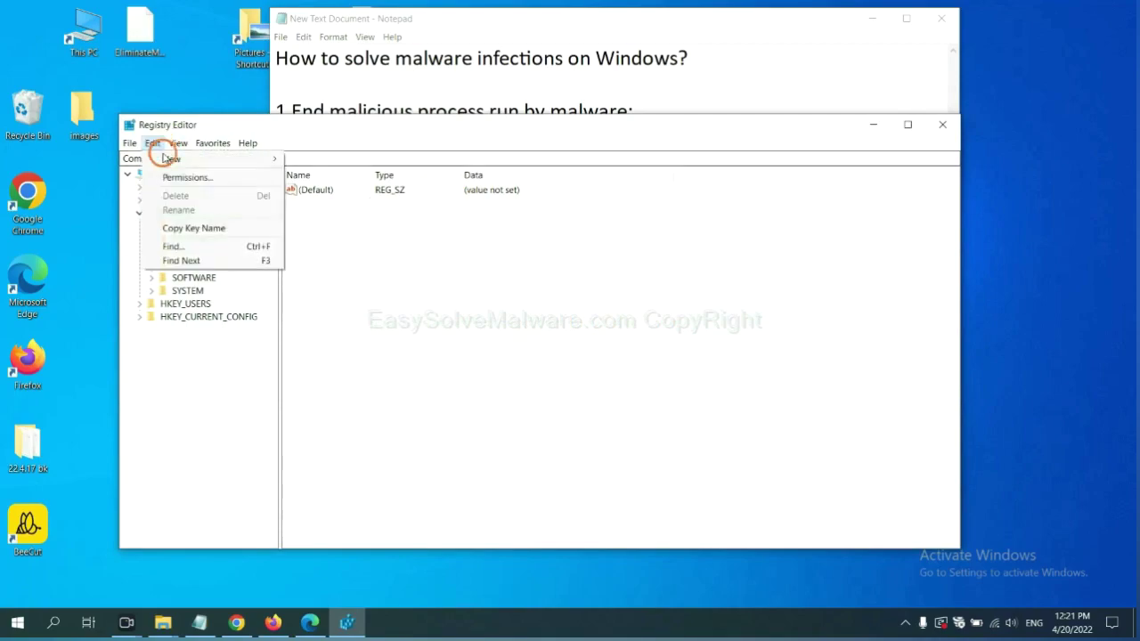
click(200, 247)
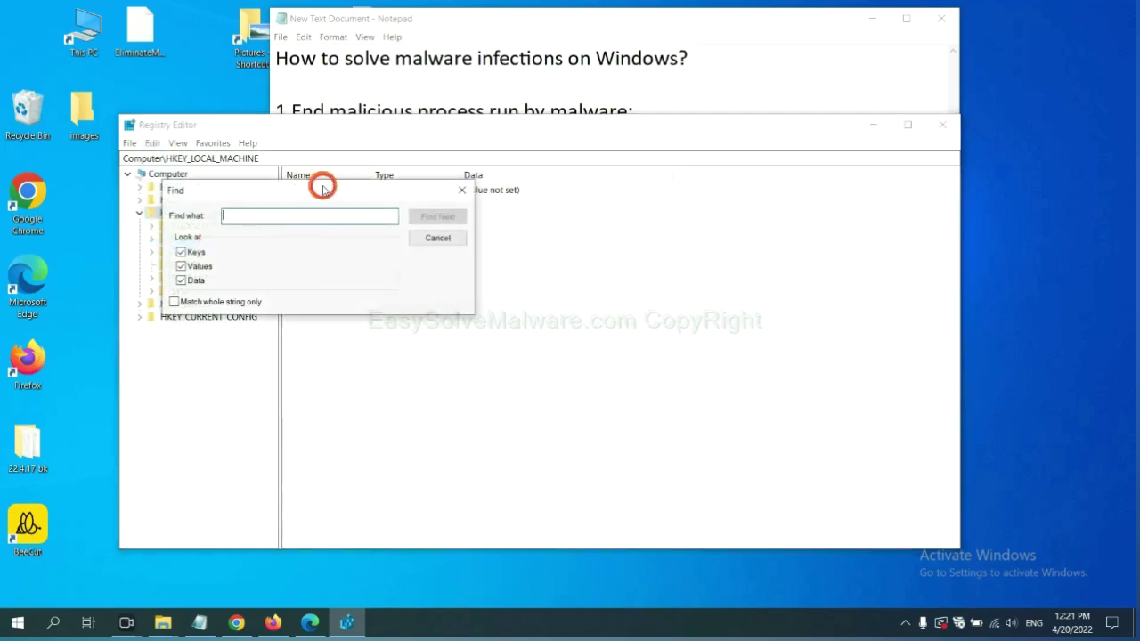
drag(324, 188, 434, 215)
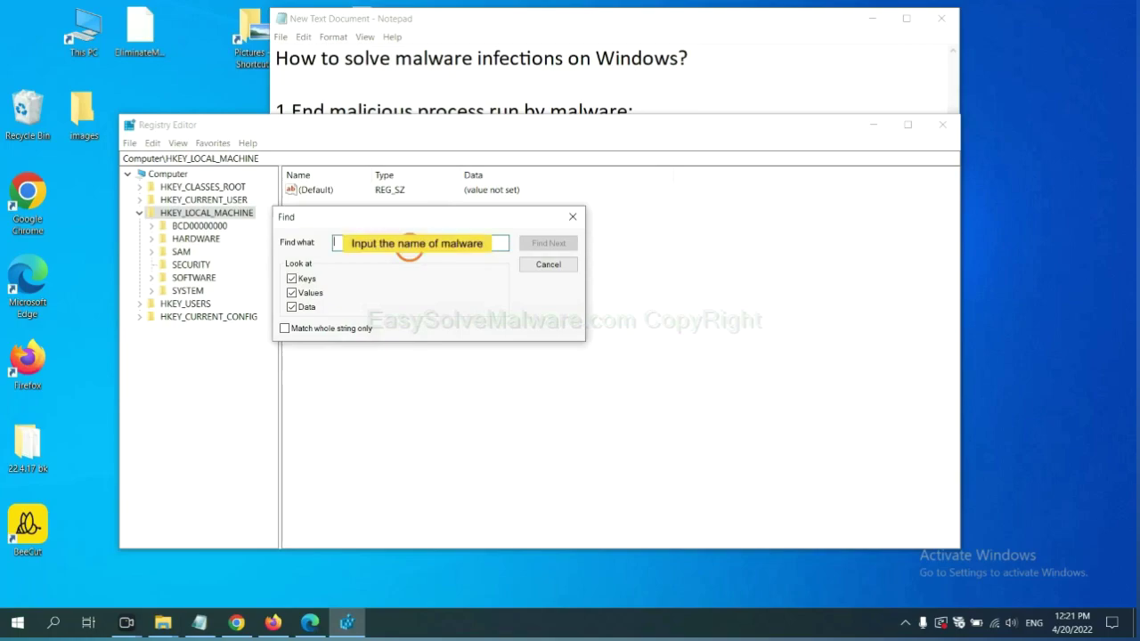
text(be)
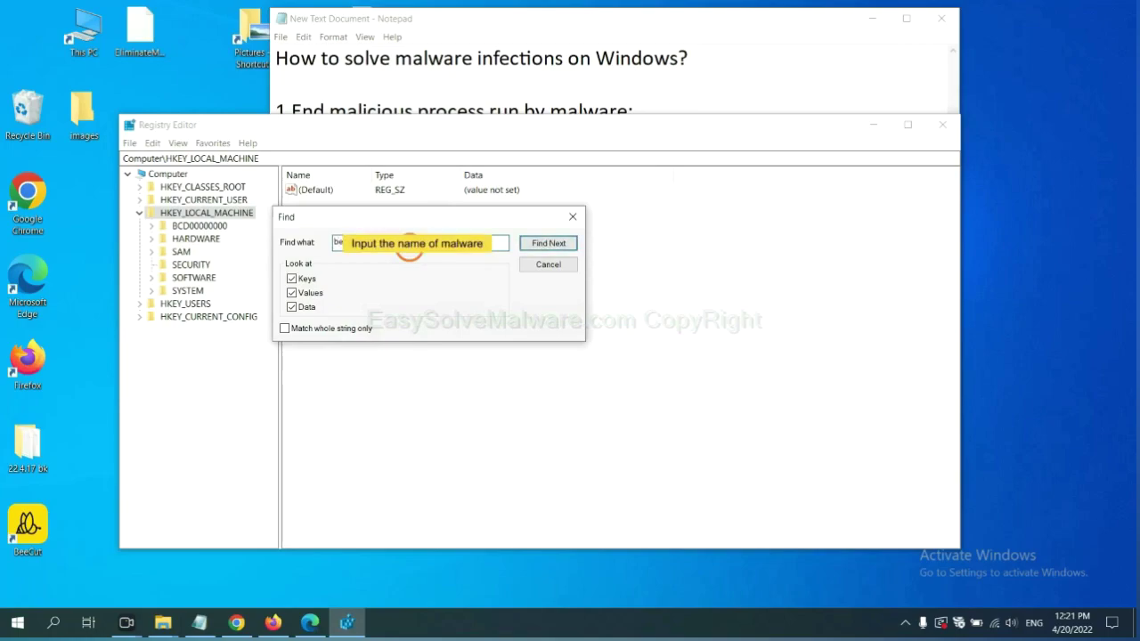
click(548, 243)
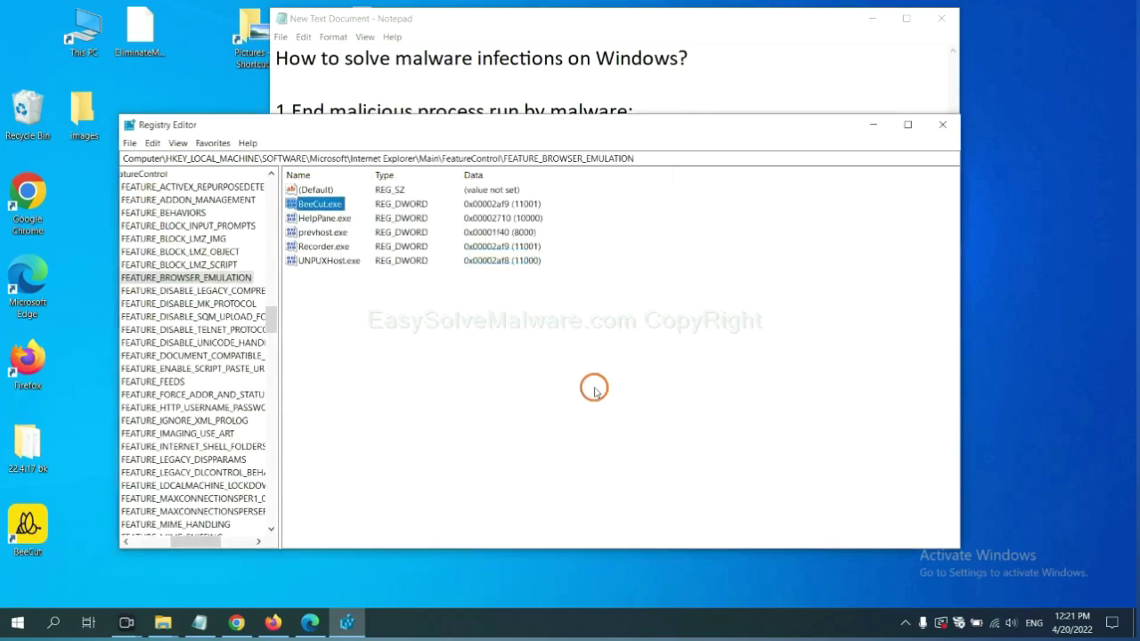
mouse_move(189, 540)
mouse_down()
mouse_move(163, 540)
mouse_move(180, 539)
mouse_up()
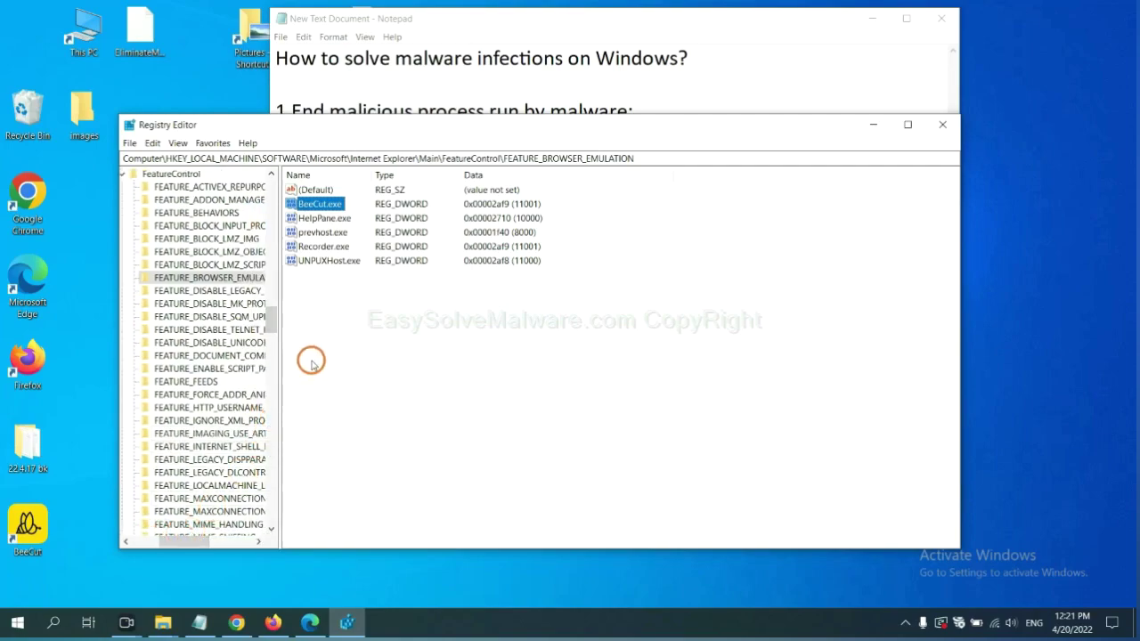
right_click(230, 277)
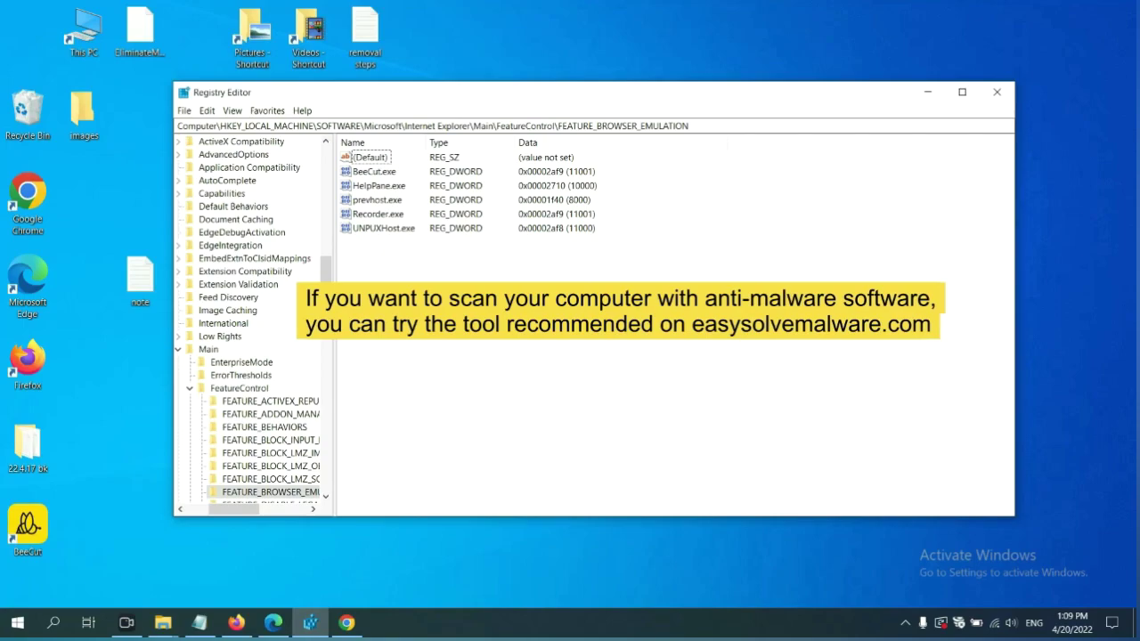
Return to the EasySolveMalware guide in Chrome and scroll through its Quick Menu of steps.
click(350, 623)
scroll(828, 392, down, 1)
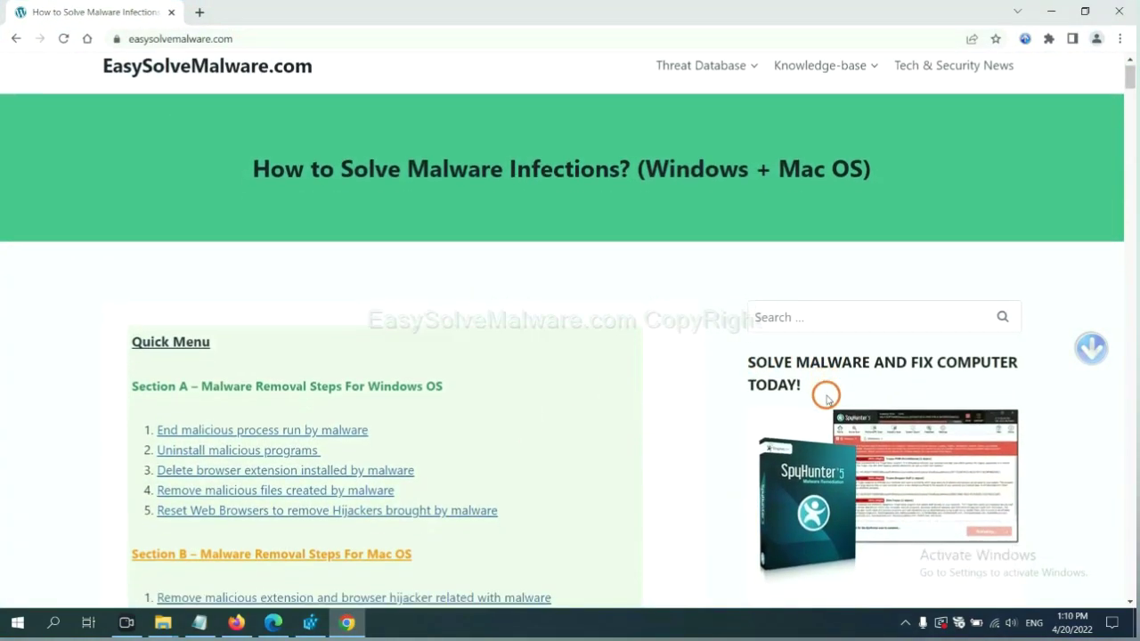
scroll(819, 410, up, 1)
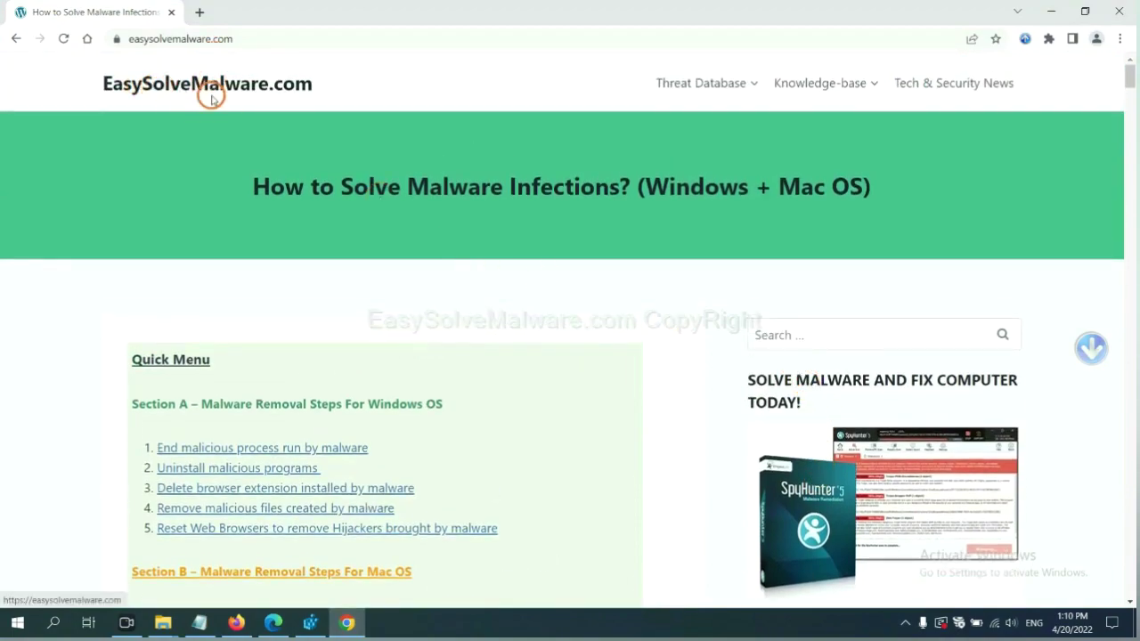
scroll(899, 276, down, 3)
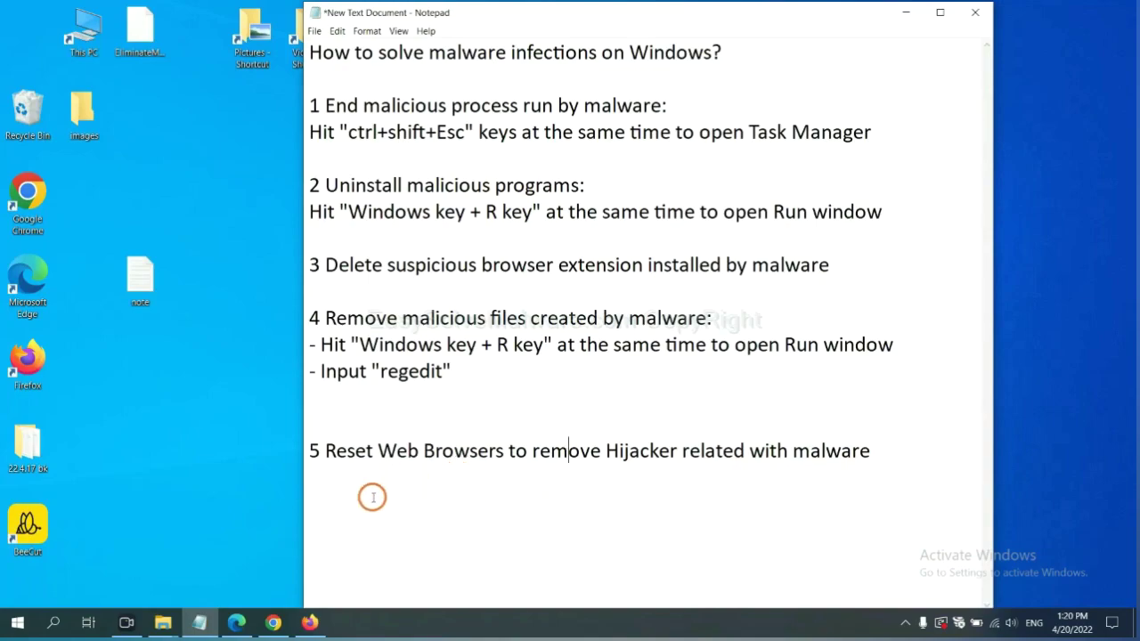
Search Chrome settings for 're' and request restoring settings to their original defaults.
click(264, 625)
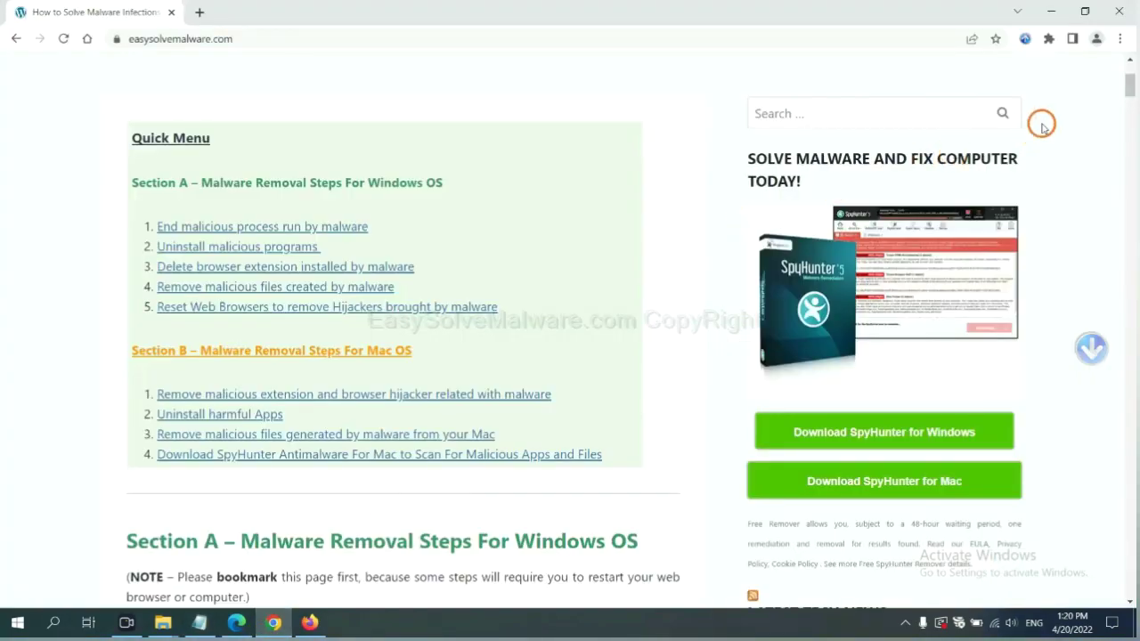
click(1121, 39)
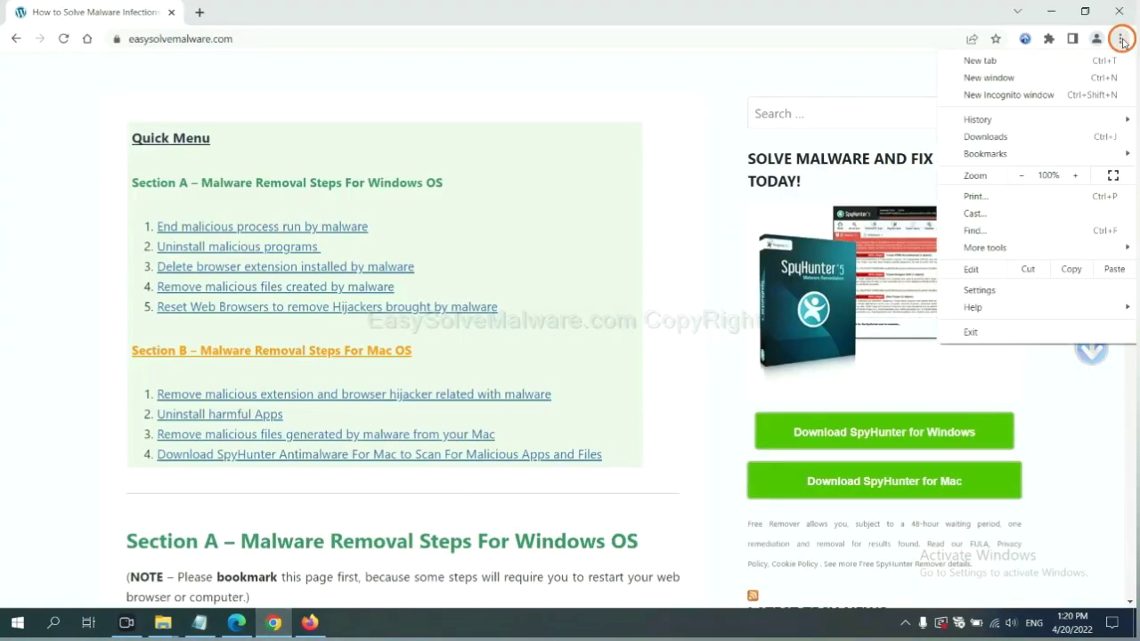
click(983, 290)
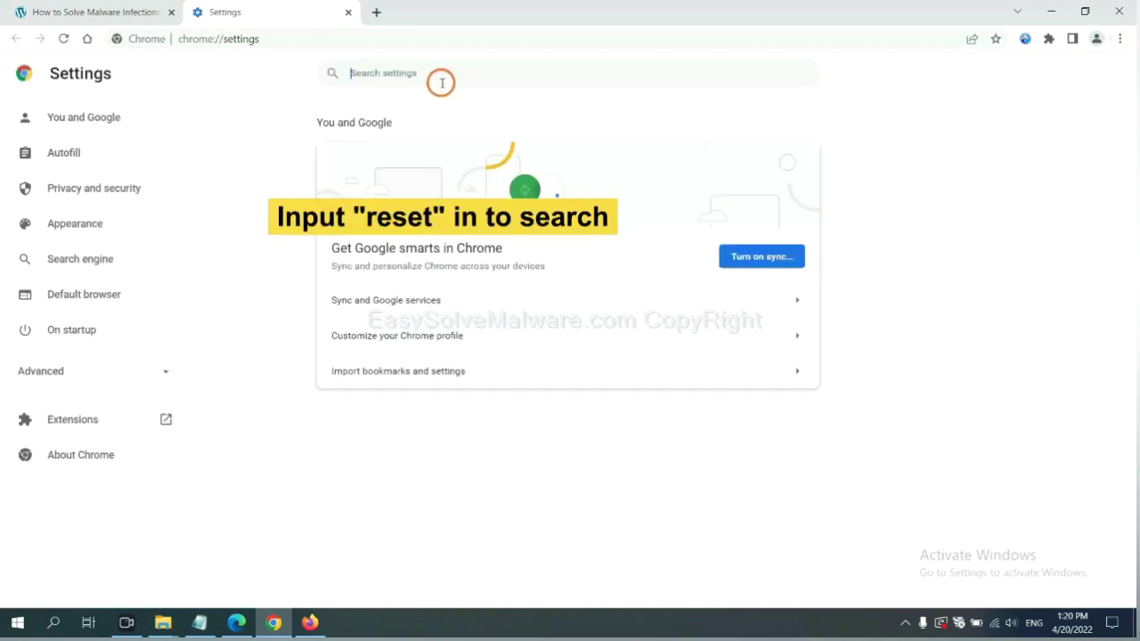
click(441, 83)
text(reset)
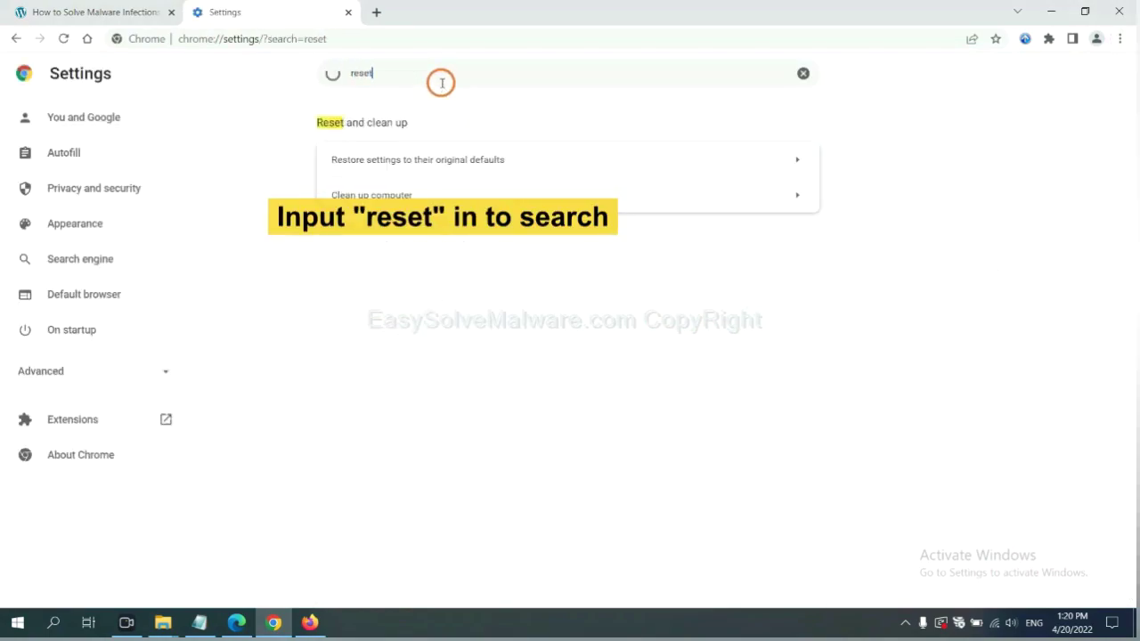
click(488, 161)
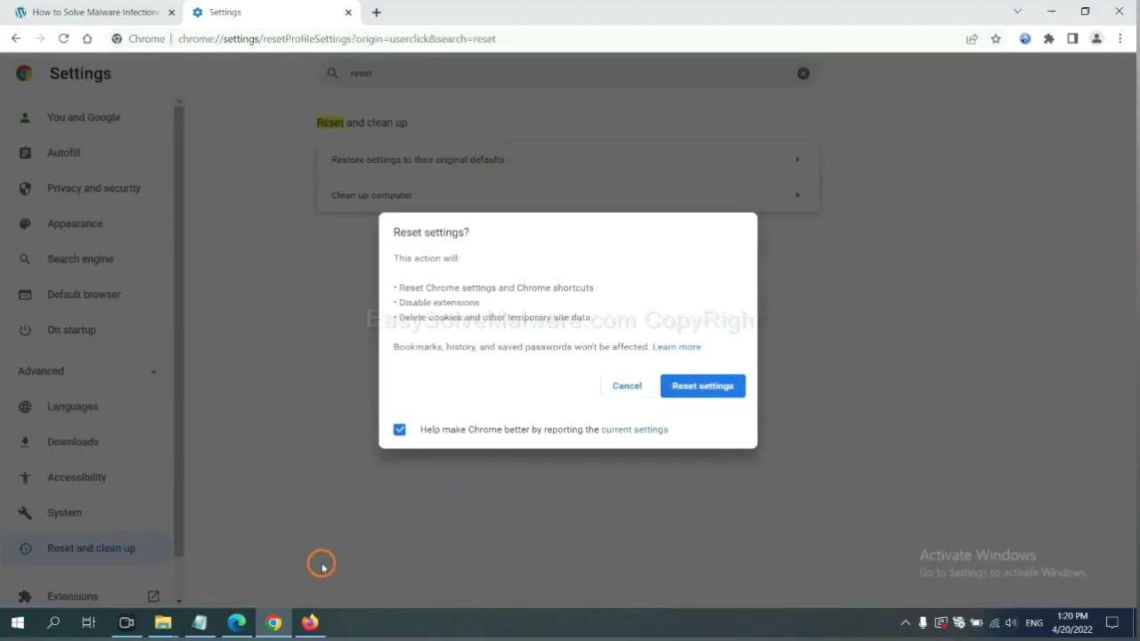
click(312, 621)
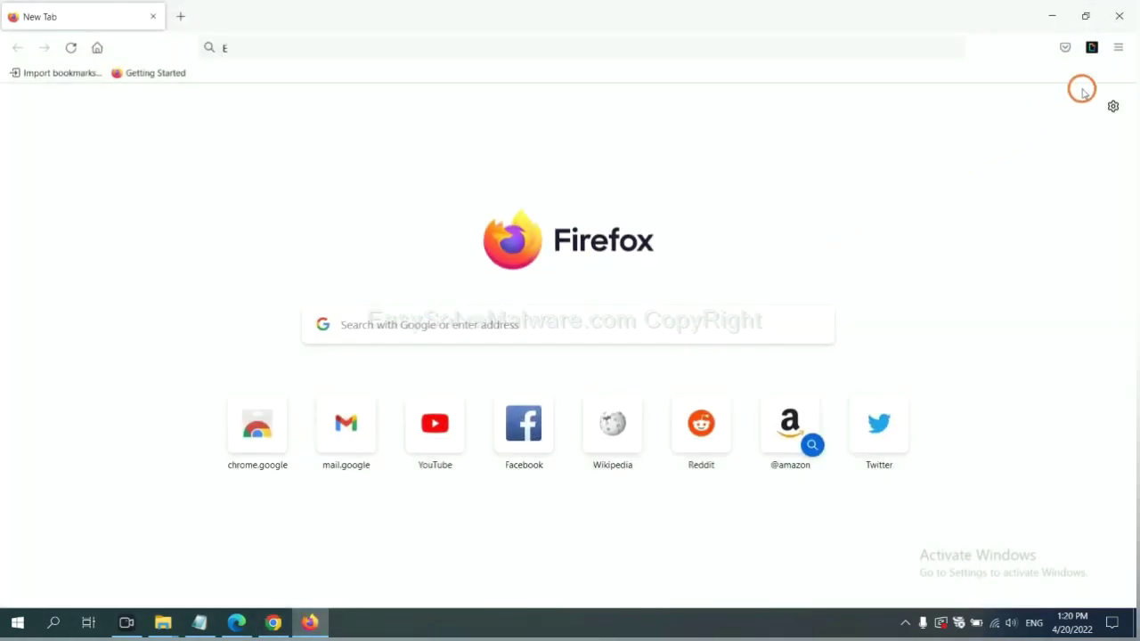
Refresh Firefox from its Troubleshooting Information page and confirm the reset to defaults.
click(1118, 52)
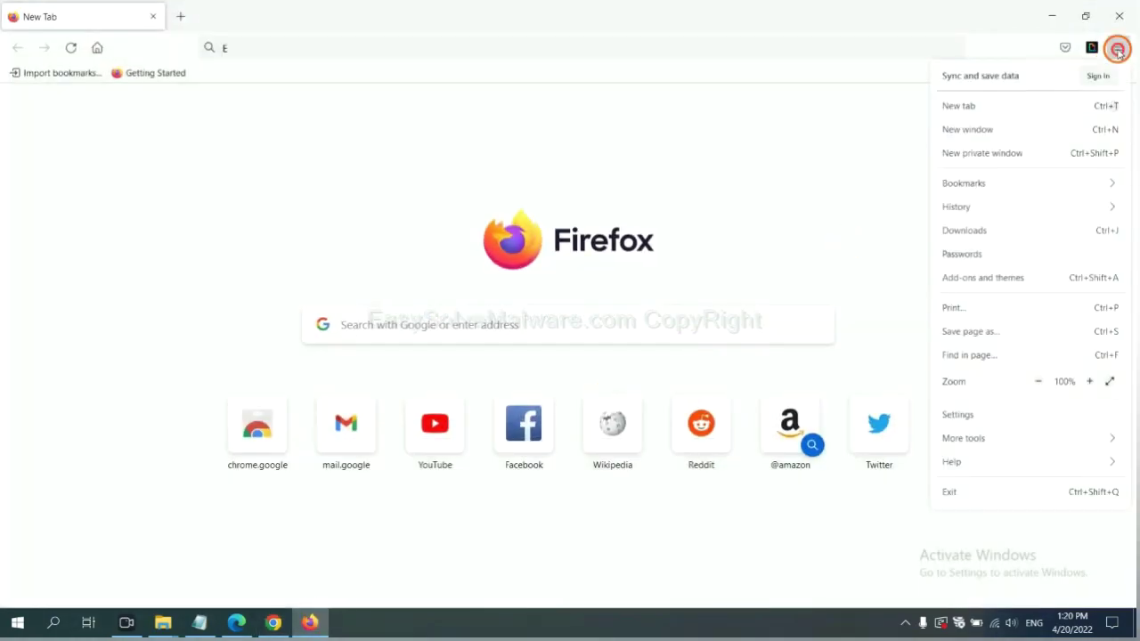
click(977, 460)
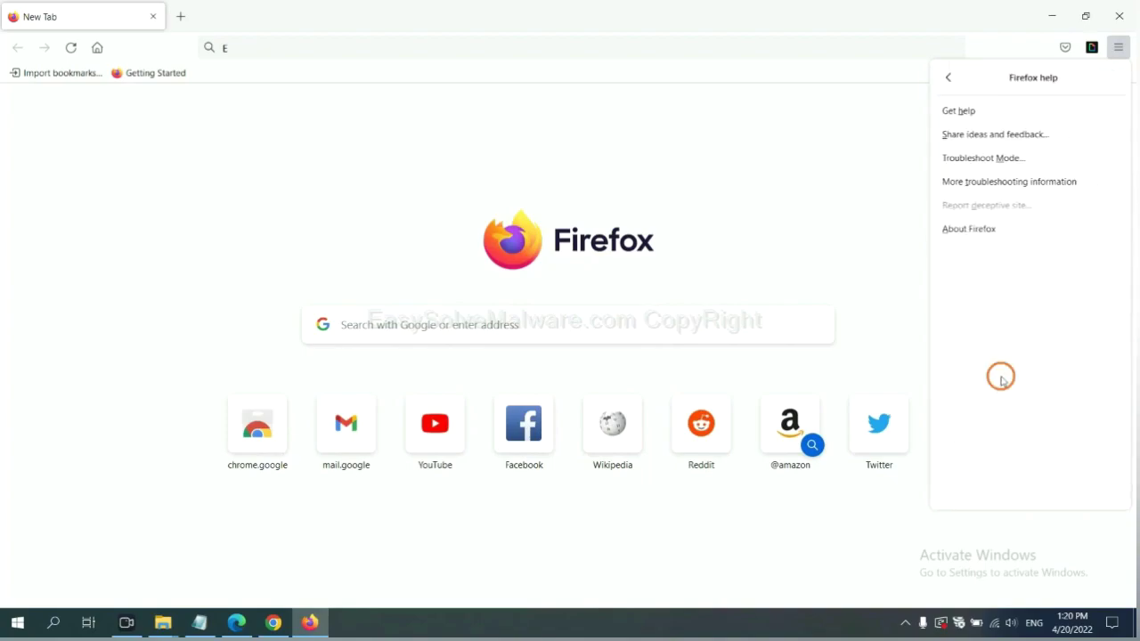
click(998, 182)
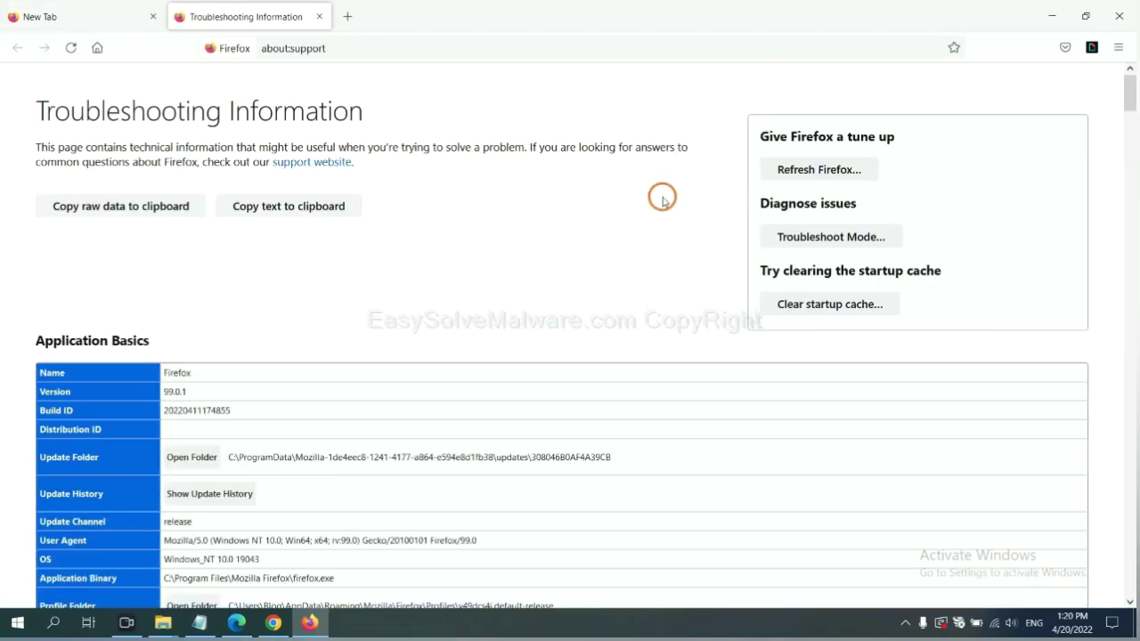
click(798, 172)
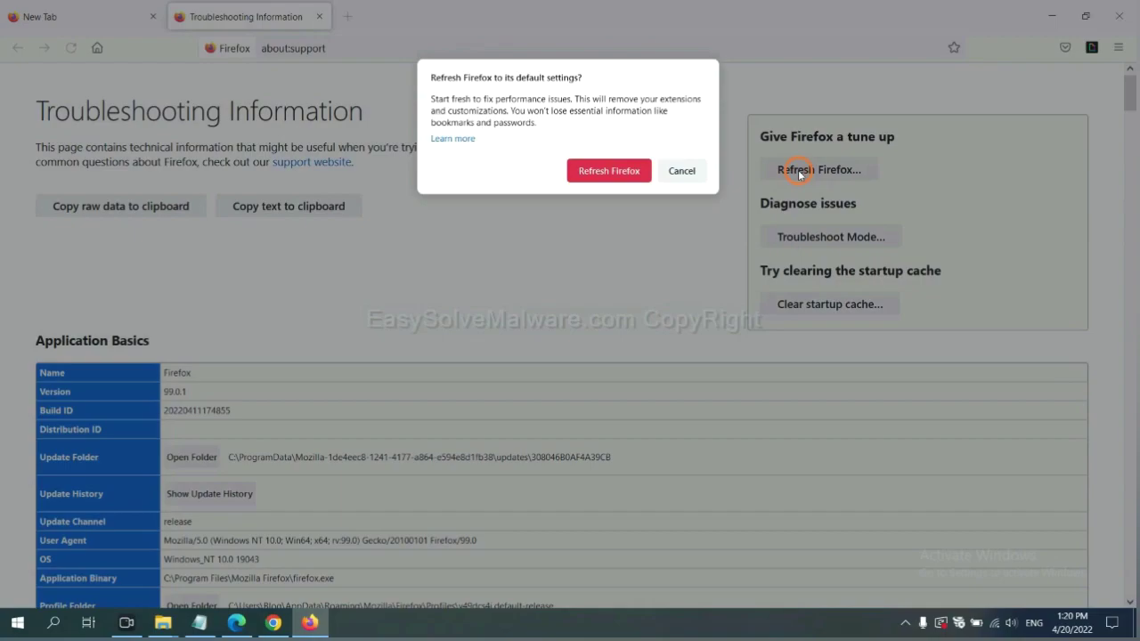
click(616, 175)
click(236, 623)
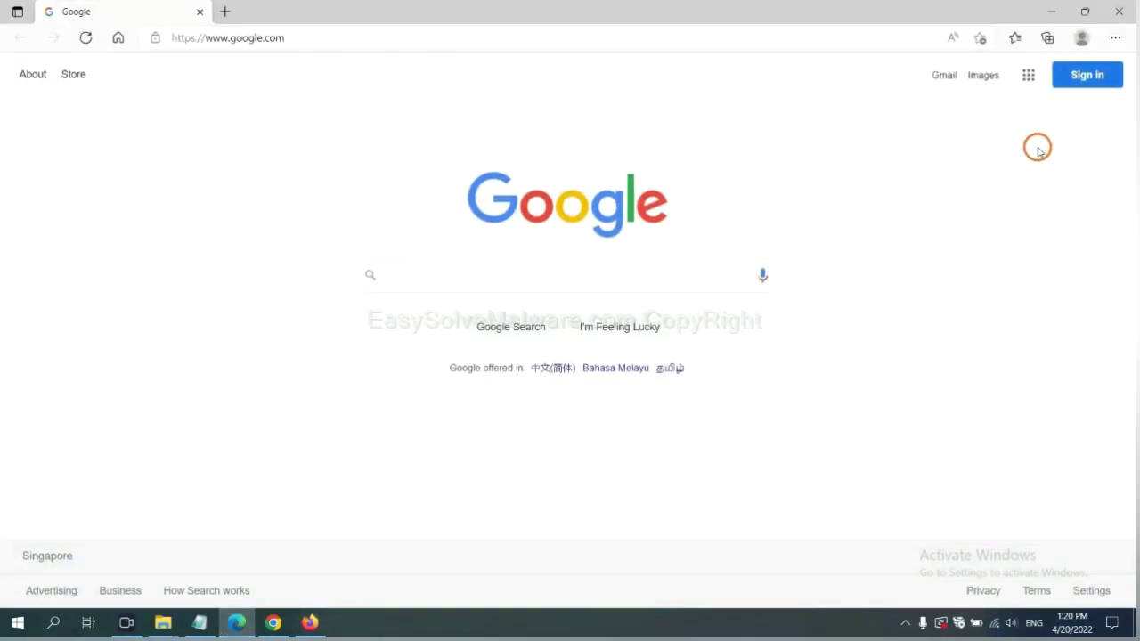
Search Edge settings for 'reset' and request restoring settings to their default values.
click(1116, 39)
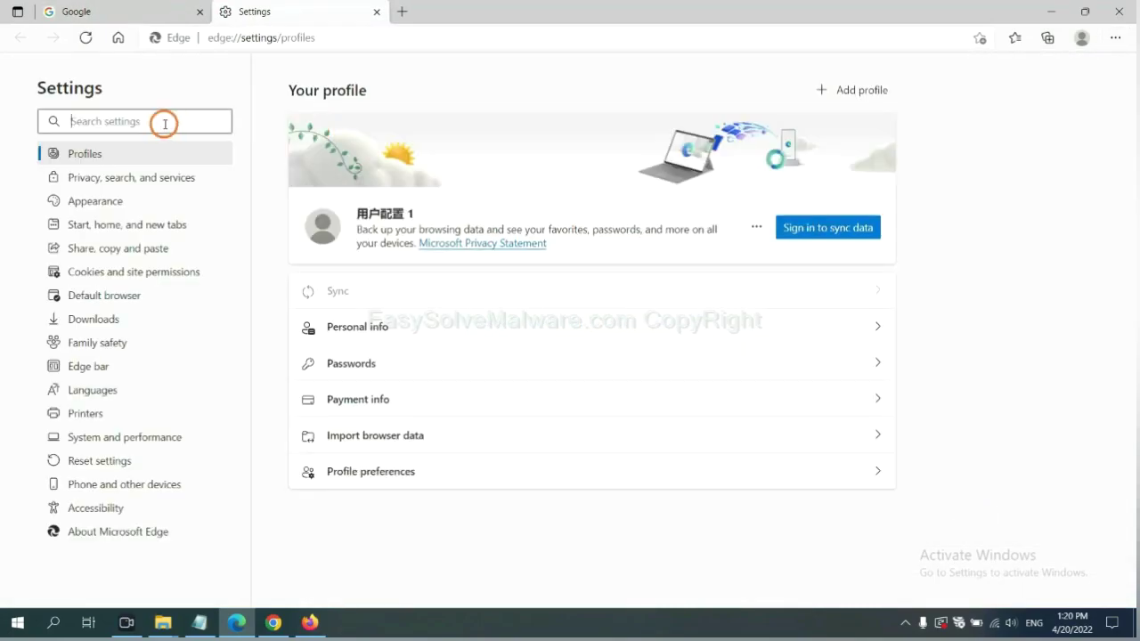
text(re)
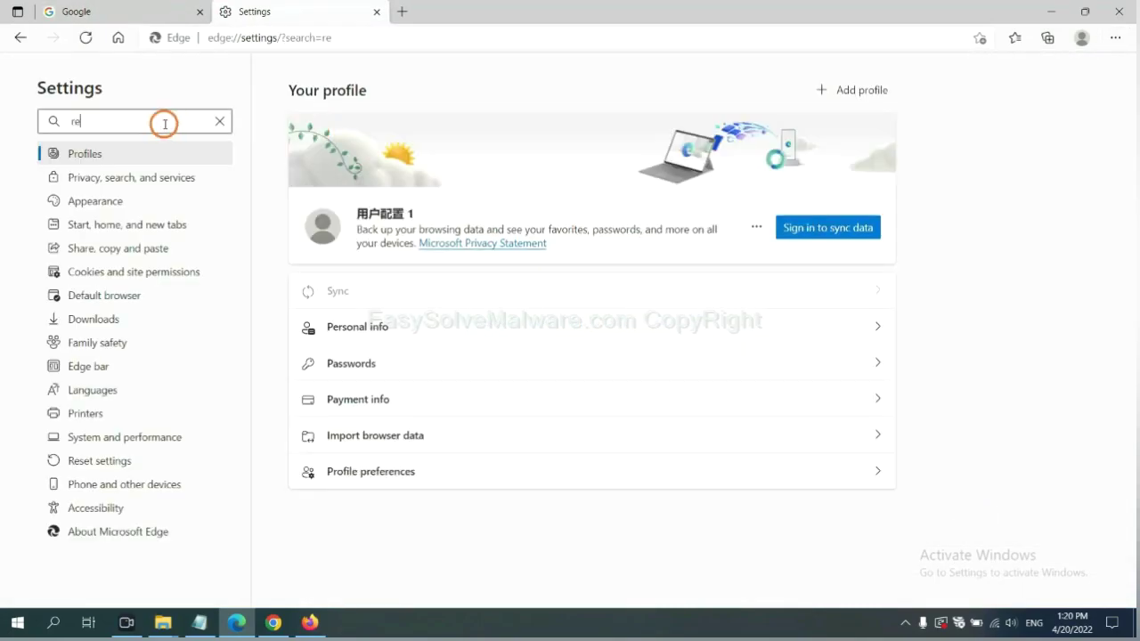
text(set)
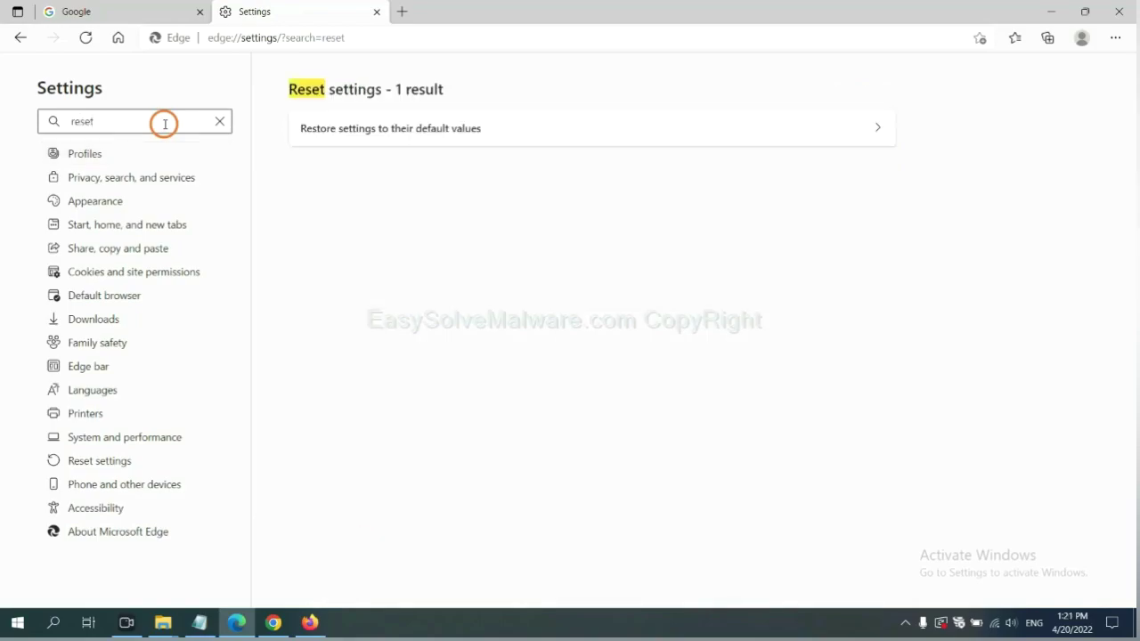
click(398, 122)
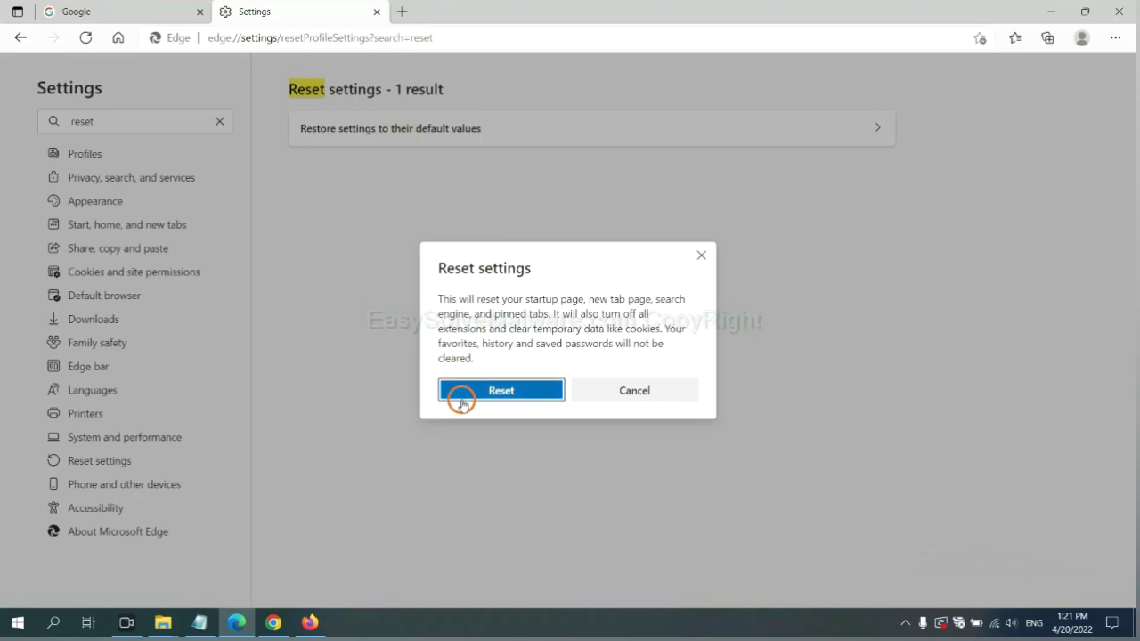